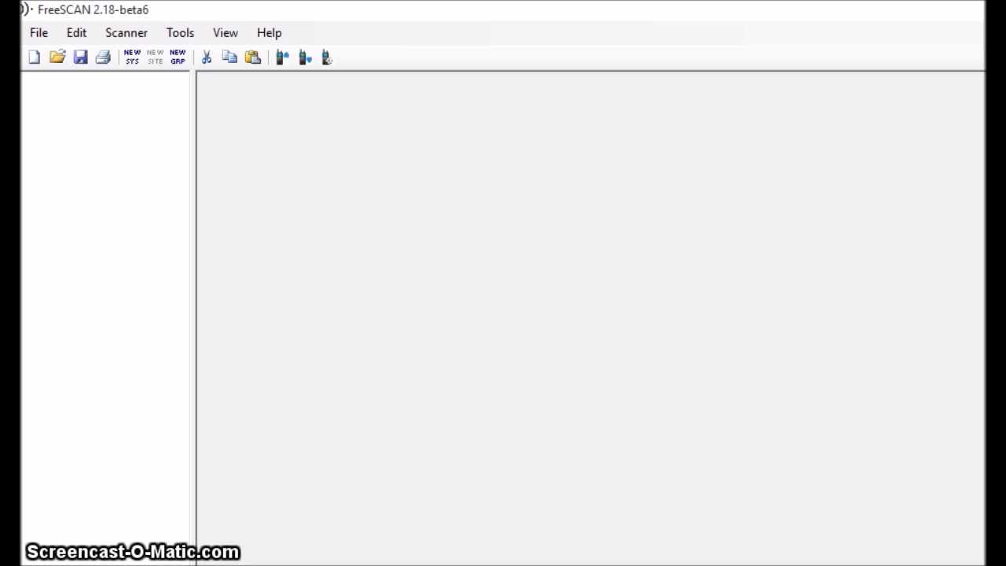
Create a conventional system named HS District 1 with its Group 1
{"action": "left_click", "coordinate": [130, 63]}
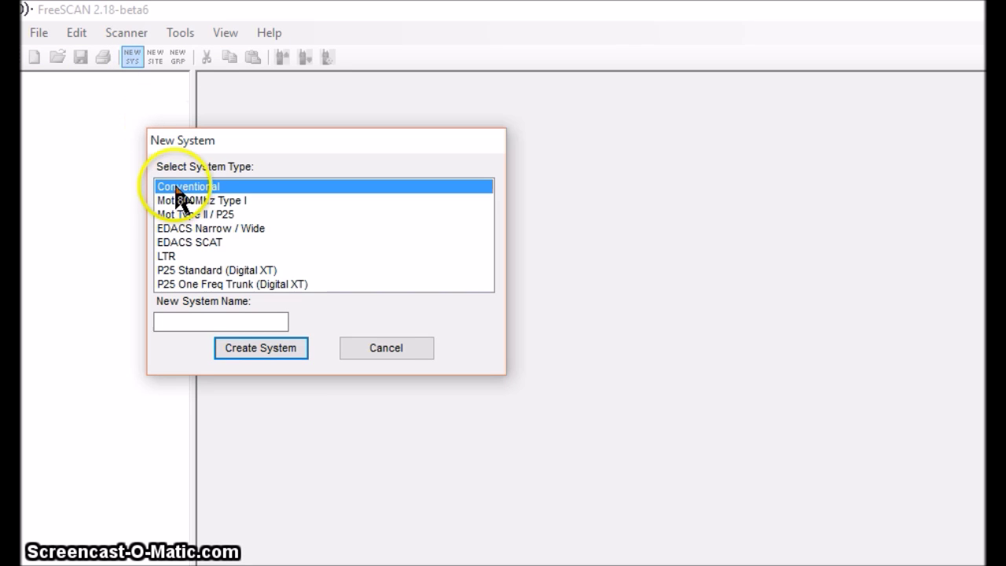
{"action": "left_click", "coordinate": [225, 321]}
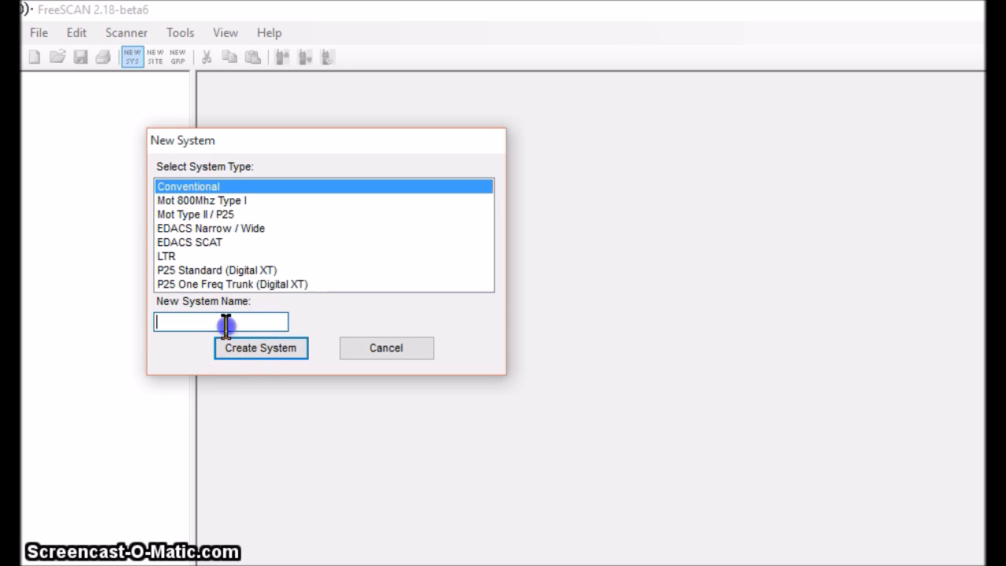
{"action": "type", "text": "HS Distr"}
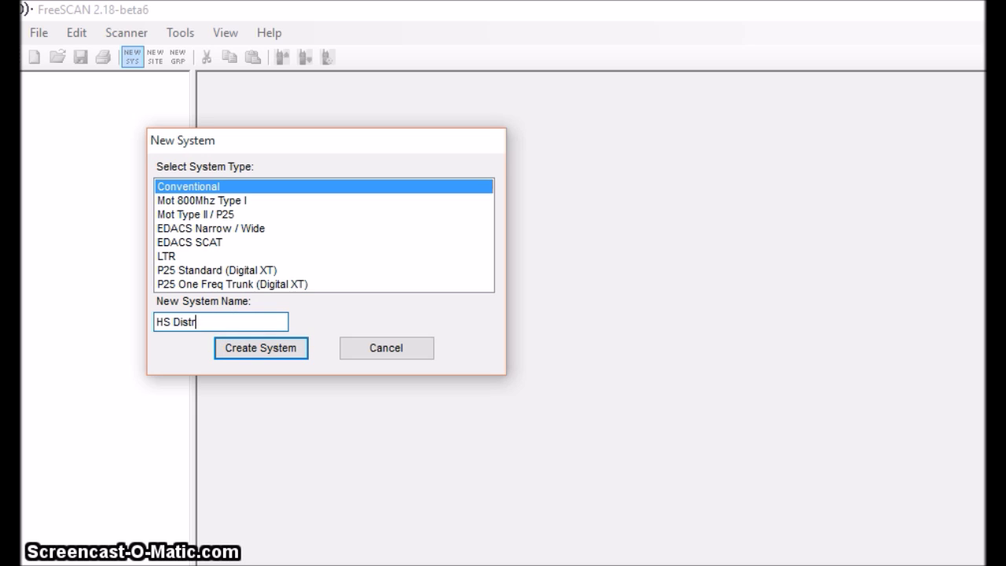
{"action": "type", "text": "ict 1"}
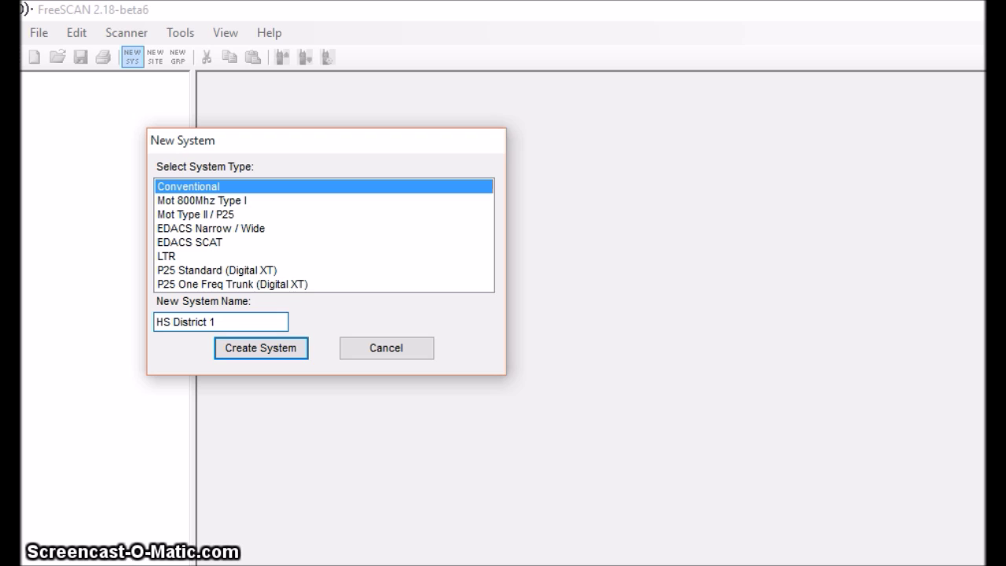
{"action": "key", "text": "Return"}
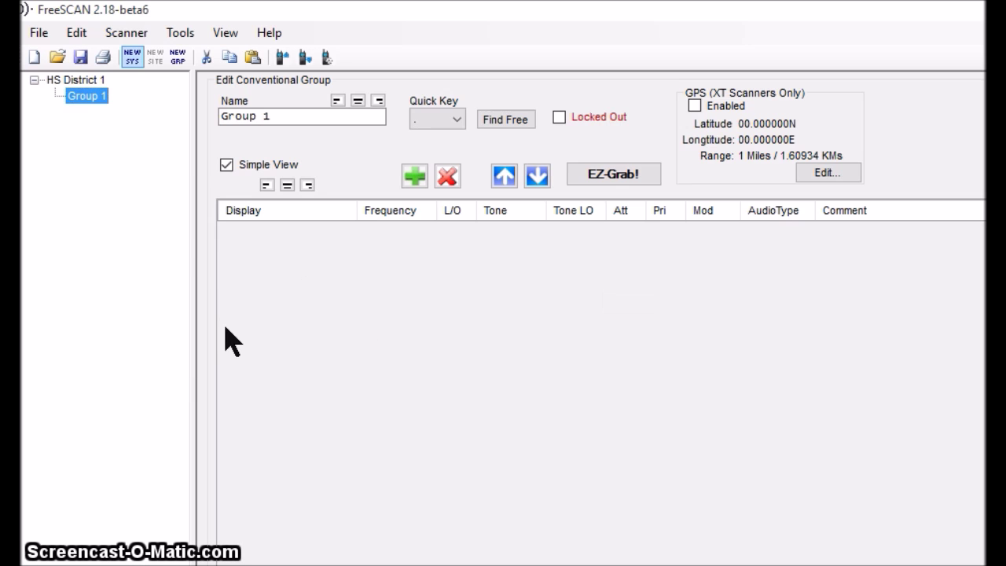
{"action": "left_click", "coordinate": [112, 84]}
Add two more conventional systems, HS District 2 and HS District 3
{"action": "left_click", "coordinate": [132, 57]}
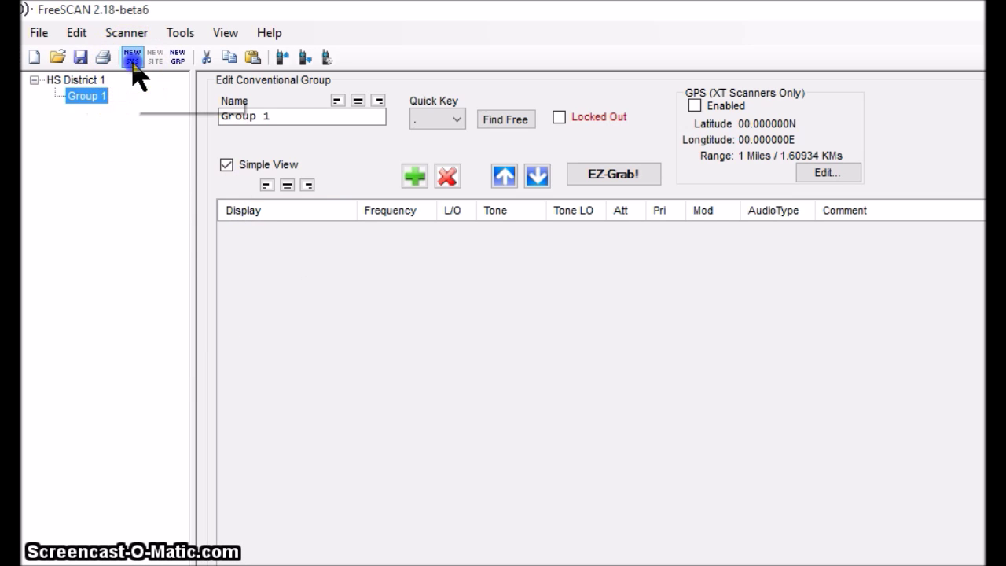
{"action": "left_click", "coordinate": [197, 322]}
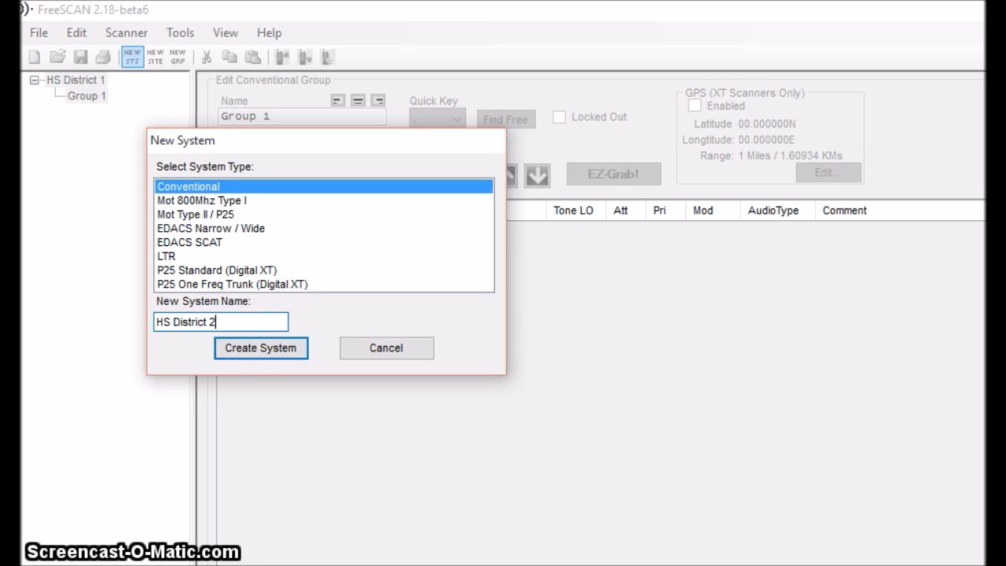
{"action": "left_click", "coordinate": [258, 348]}
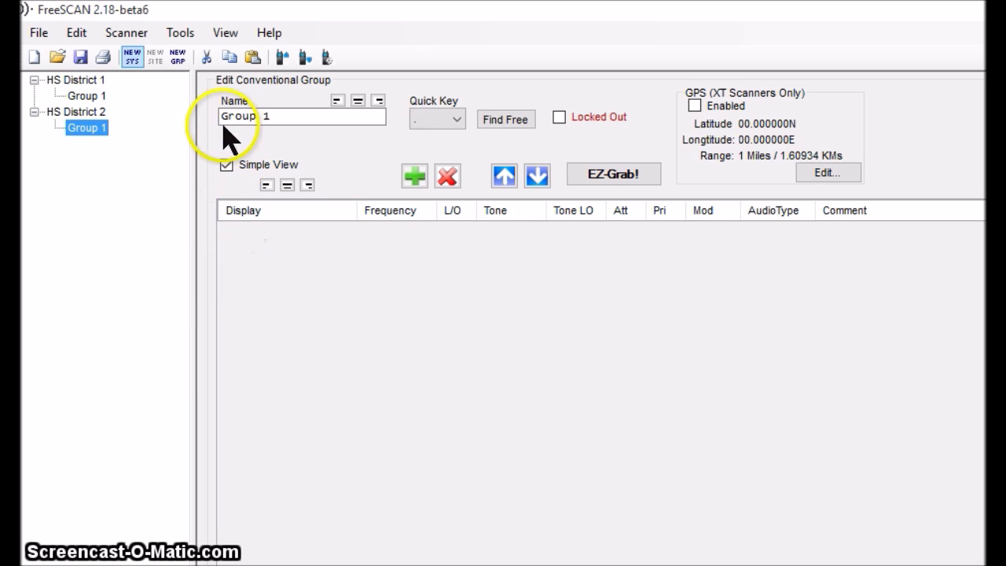
{"action": "left_click", "coordinate": [132, 59]}
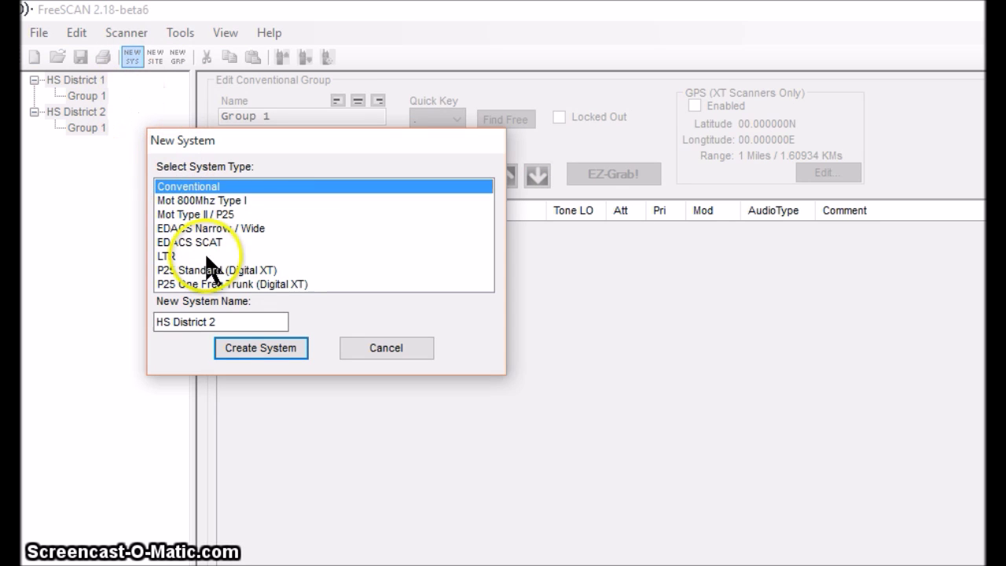
{"action": "left_click", "coordinate": [226, 323]}
{"action": "left_click", "coordinate": [220, 323]}
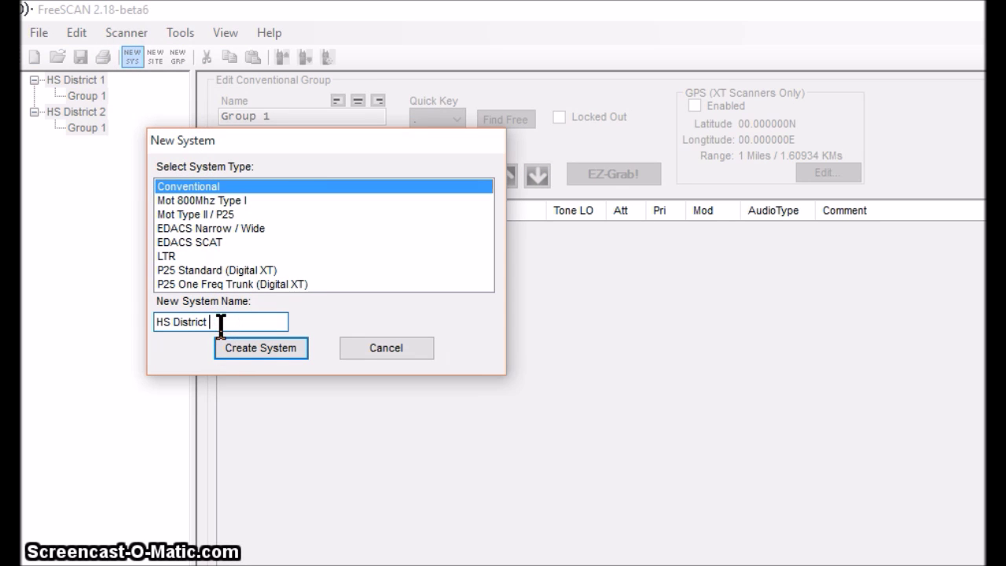
{"action": "key", "text": "Return"}
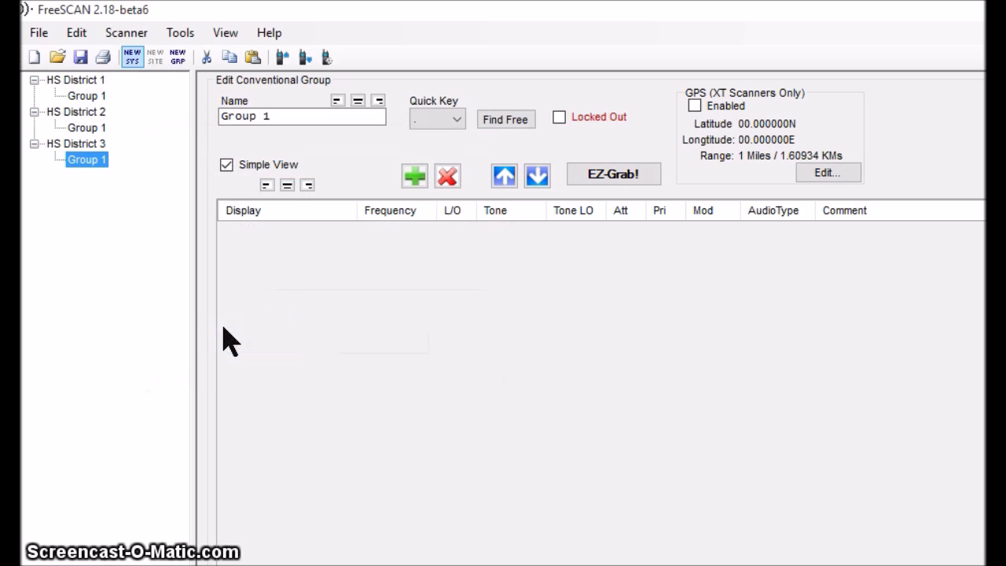
{"action": "left_click", "coordinate": [213, 312]}
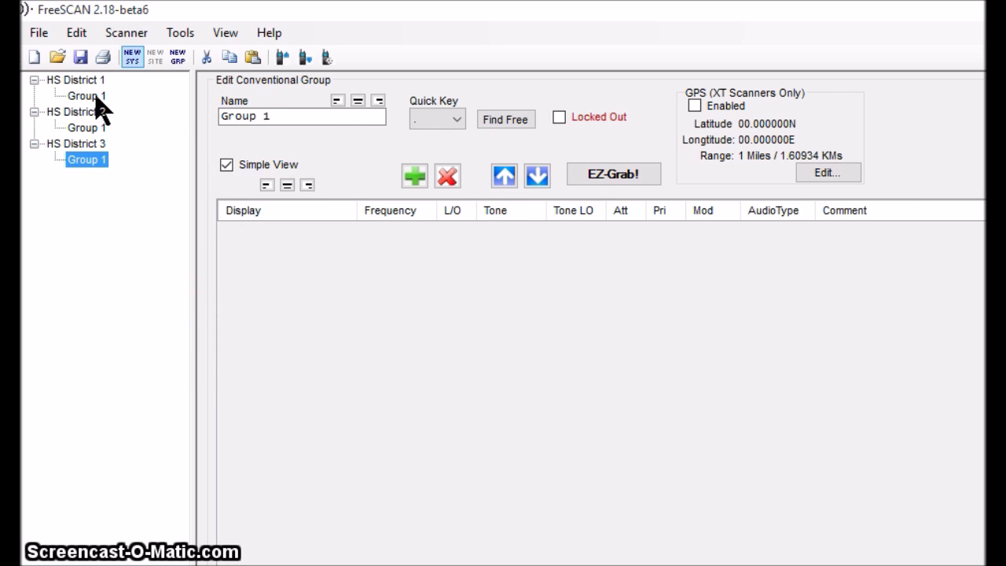
Keep HS District 3's Group 1 name unchanged and add Group 2 beneath it
{"action": "left_click", "coordinate": [86, 160]}
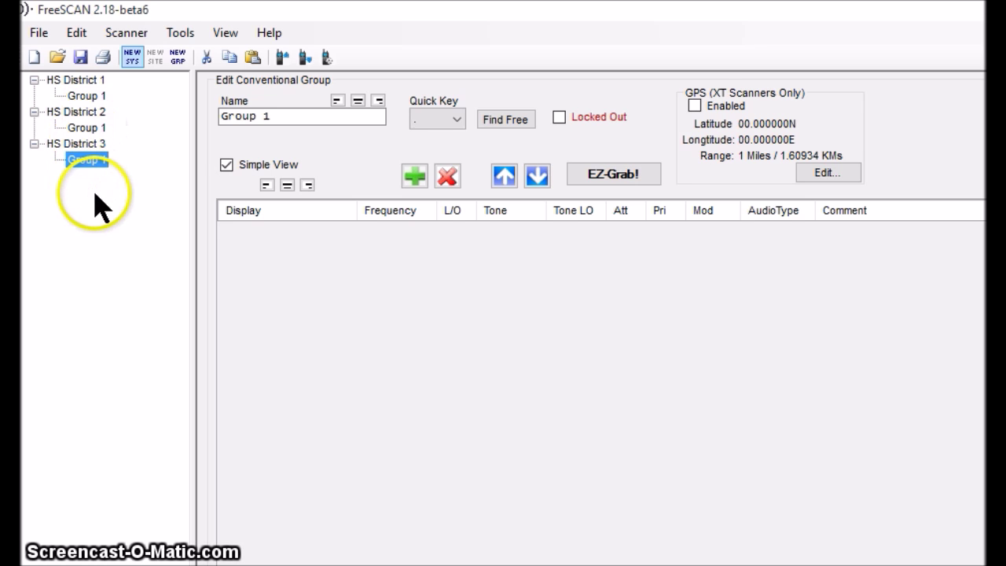
{"action": "key", "text": "Return"}
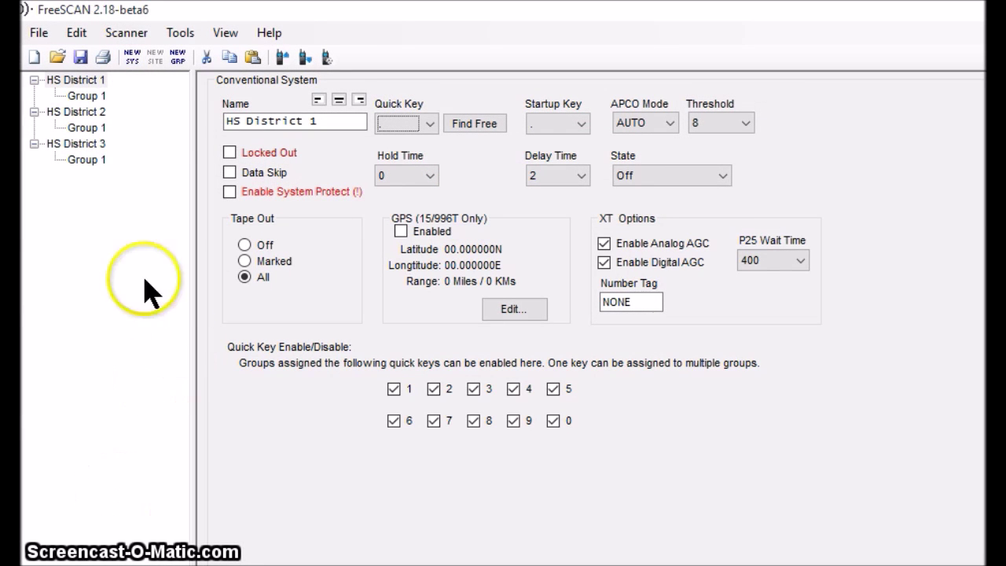
{"action": "left_click", "coordinate": [95, 144]}
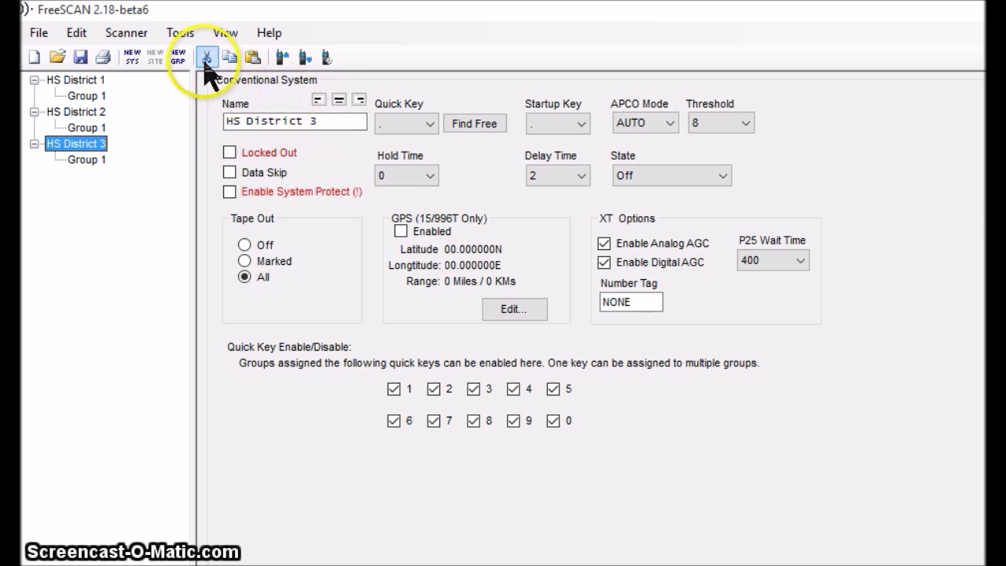
{"action": "left_click", "coordinate": [178, 60]}
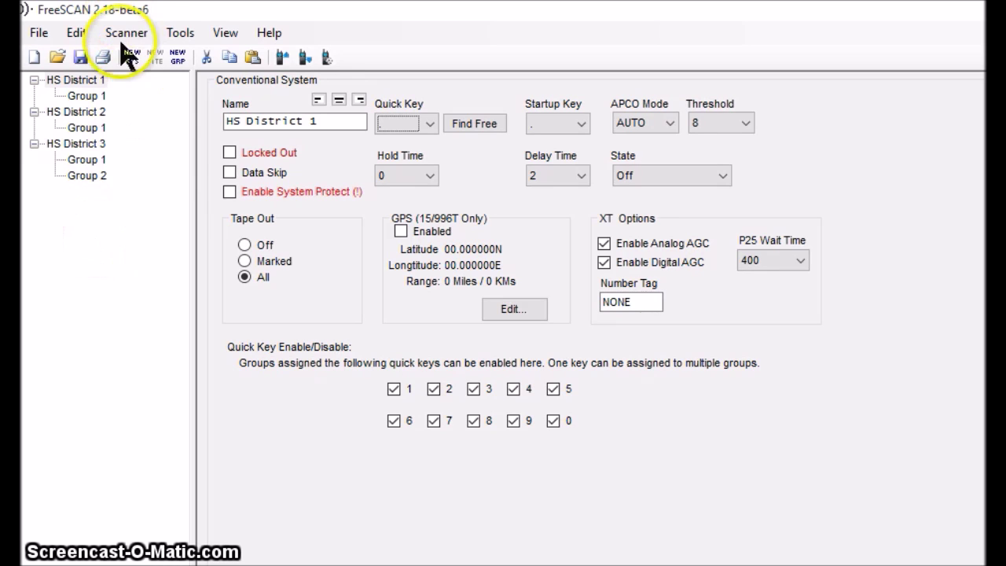
{"action": "left_click", "coordinate": [87, 81]}
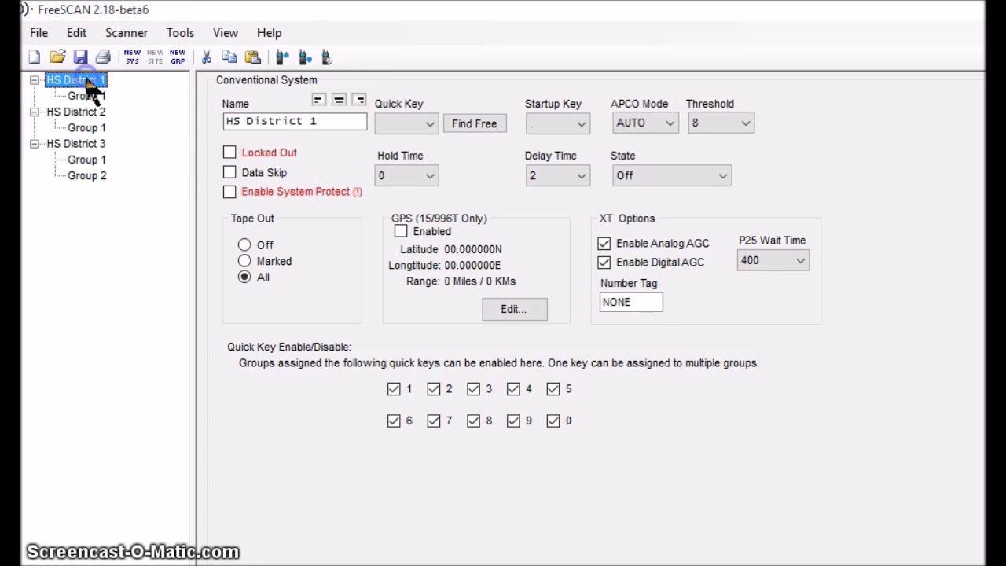
Give HS District 1 quick key 1 and its Group 1 quick key 1
{"action": "left_click", "coordinate": [431, 125]}
{"action": "left_click", "coordinate": [402, 168]}
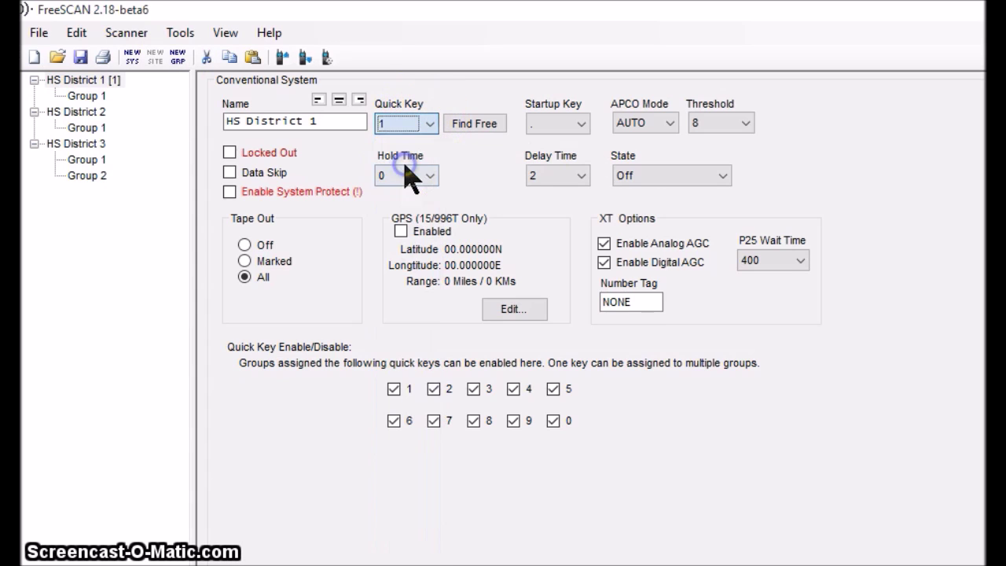
{"action": "left_click", "coordinate": [96, 97]}
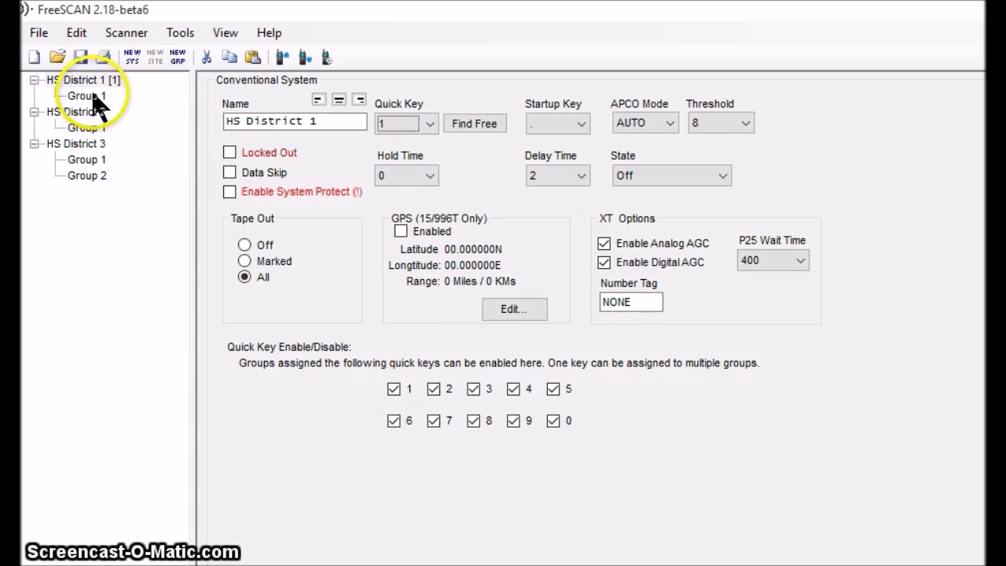
{"action": "left_click", "coordinate": [457, 121]}
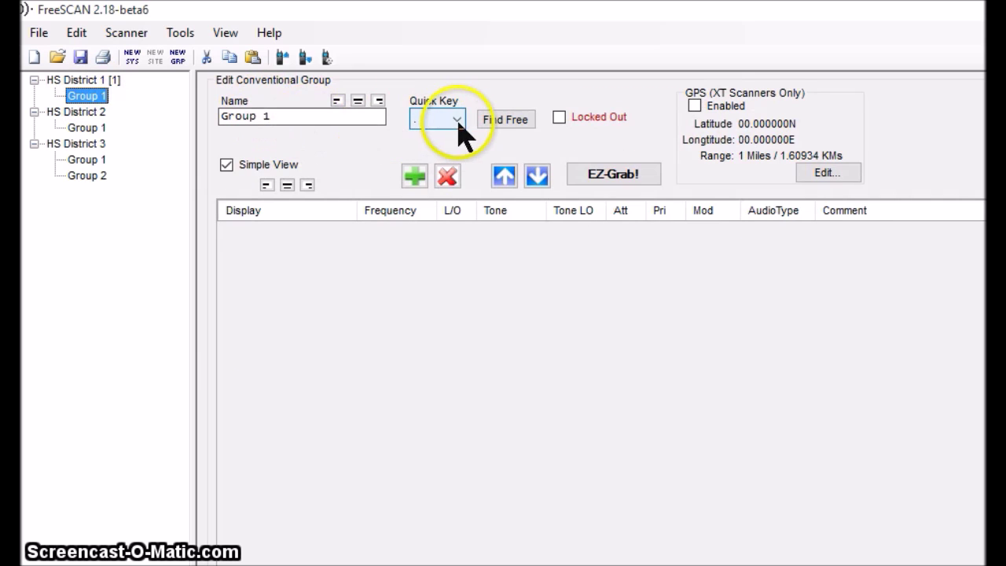
{"action": "left_click", "coordinate": [460, 125]}
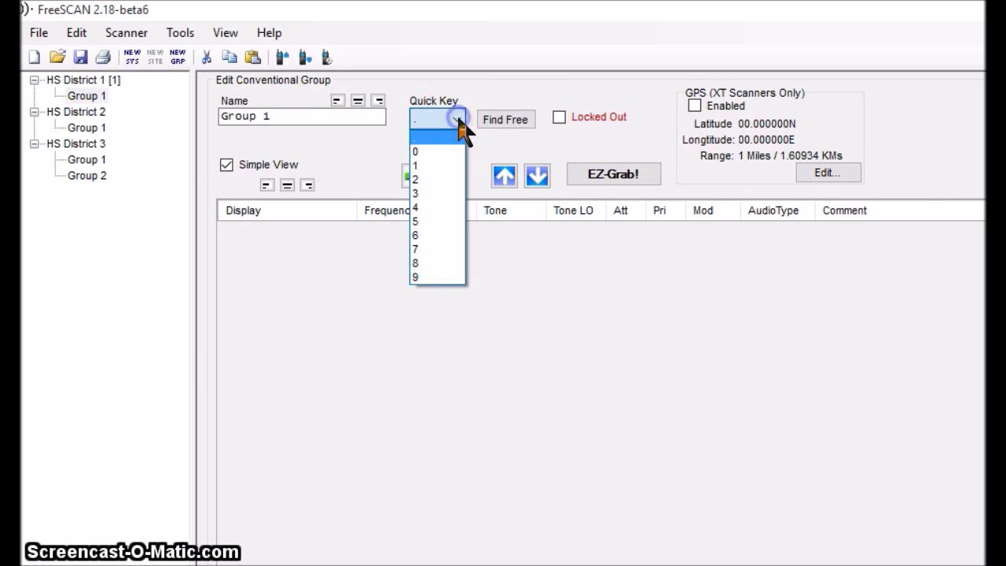
{"action": "left_click", "coordinate": [429, 166]}
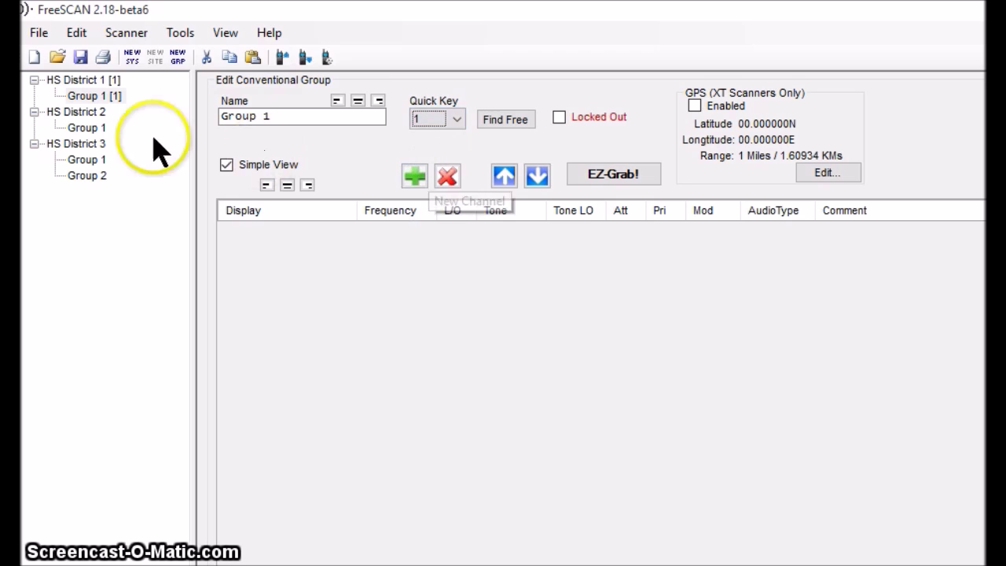
Give HS District 2 quick key 2 and its Group 1 quick key 1
{"action": "left_click", "coordinate": [86, 112]}
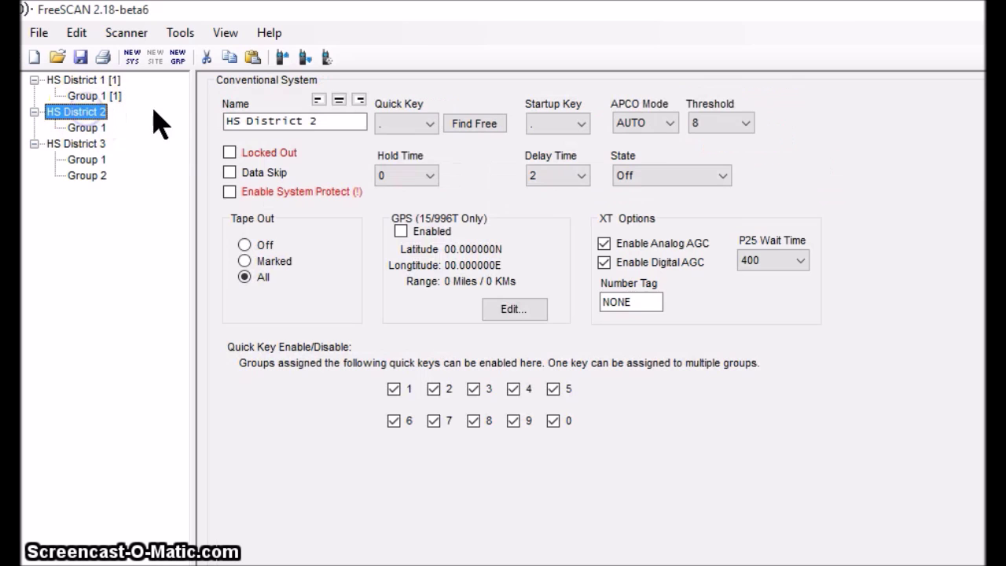
{"action": "left_click", "coordinate": [431, 123]}
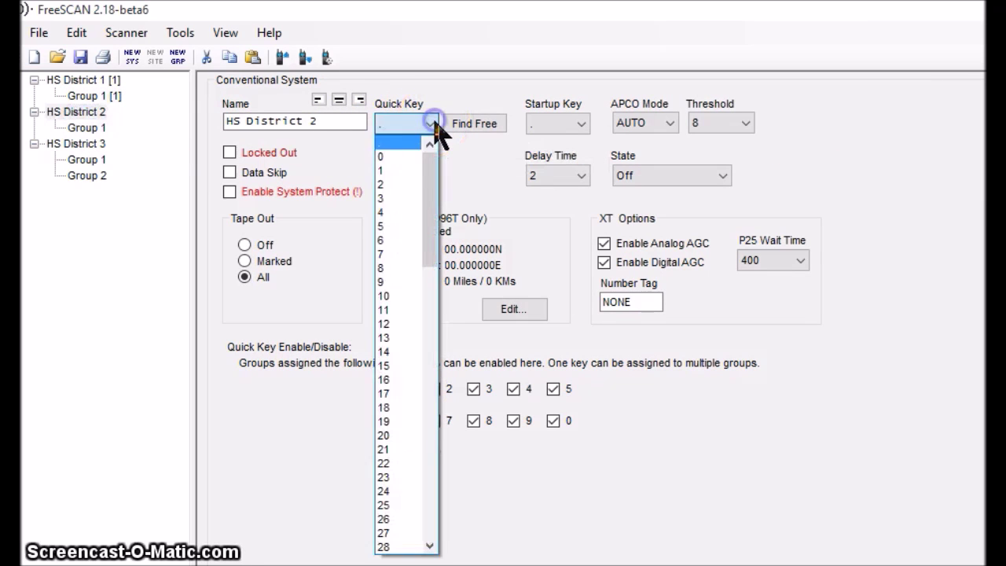
{"action": "left_click", "coordinate": [381, 185]}
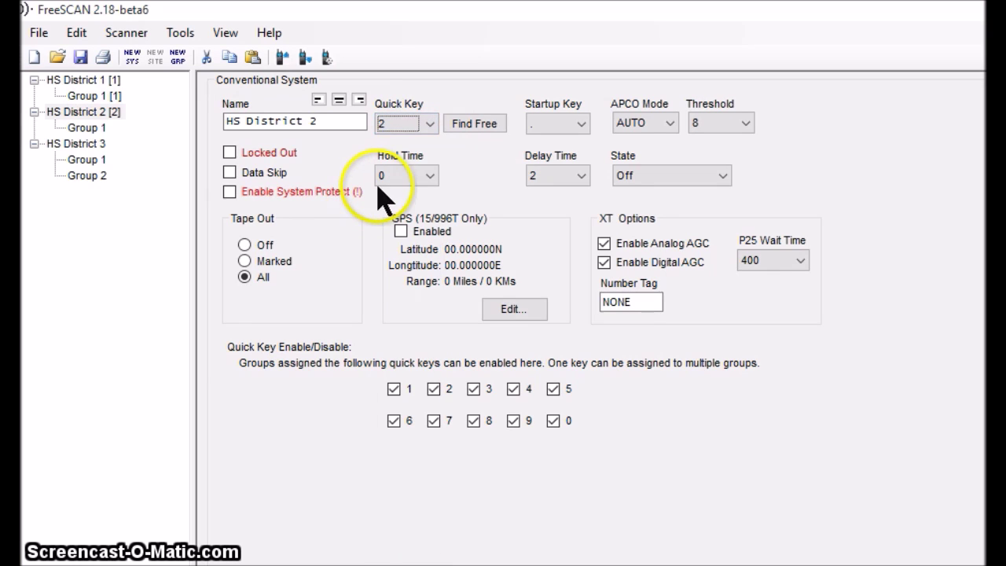
{"action": "left_click", "coordinate": [94, 130]}
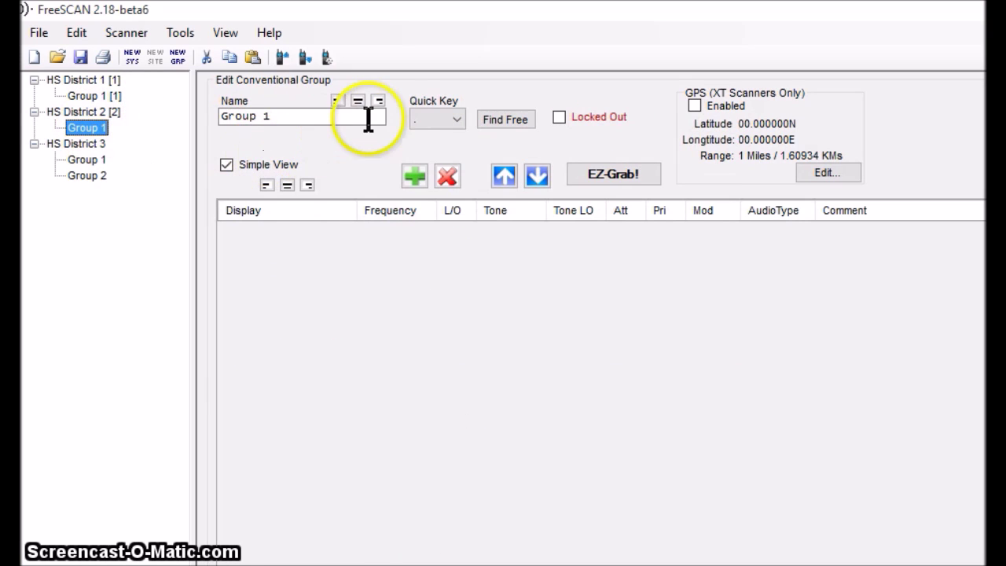
{"action": "left_click", "coordinate": [457, 123]}
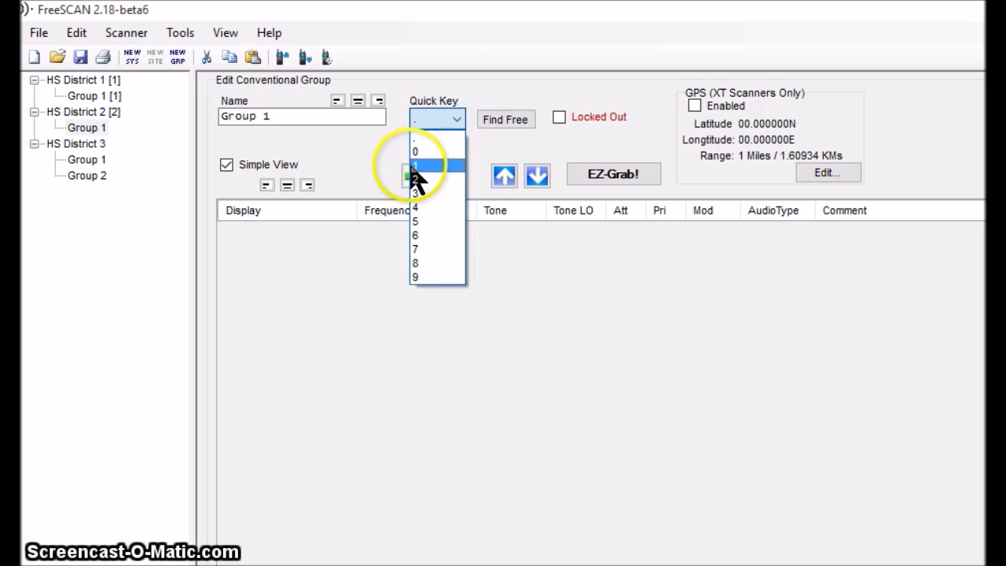
{"action": "left_click", "coordinate": [417, 165]}
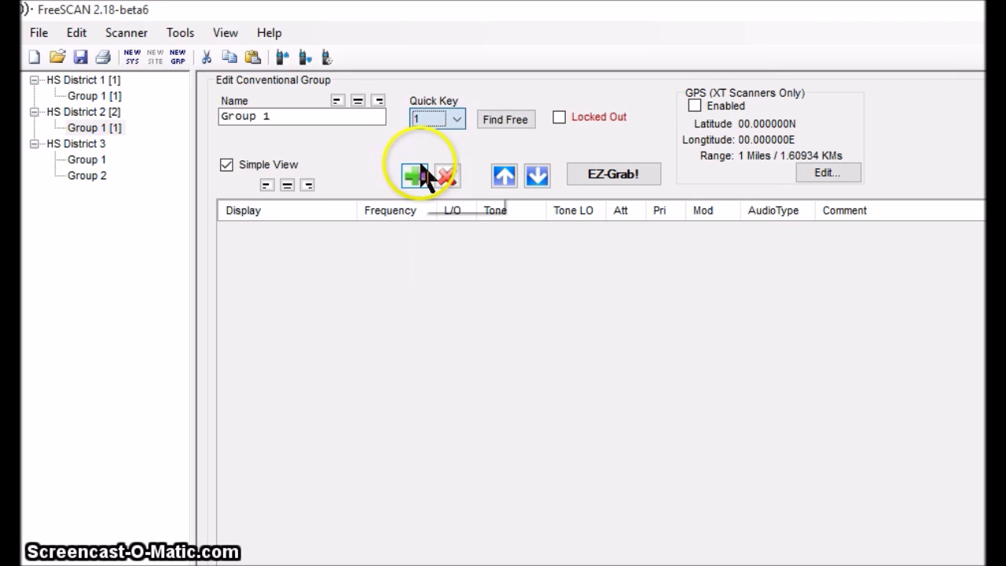
Give HS District 3 quick key 3, its Group 1 key 1 and Group 2 key 2
{"action": "left_click", "coordinate": [86, 145]}
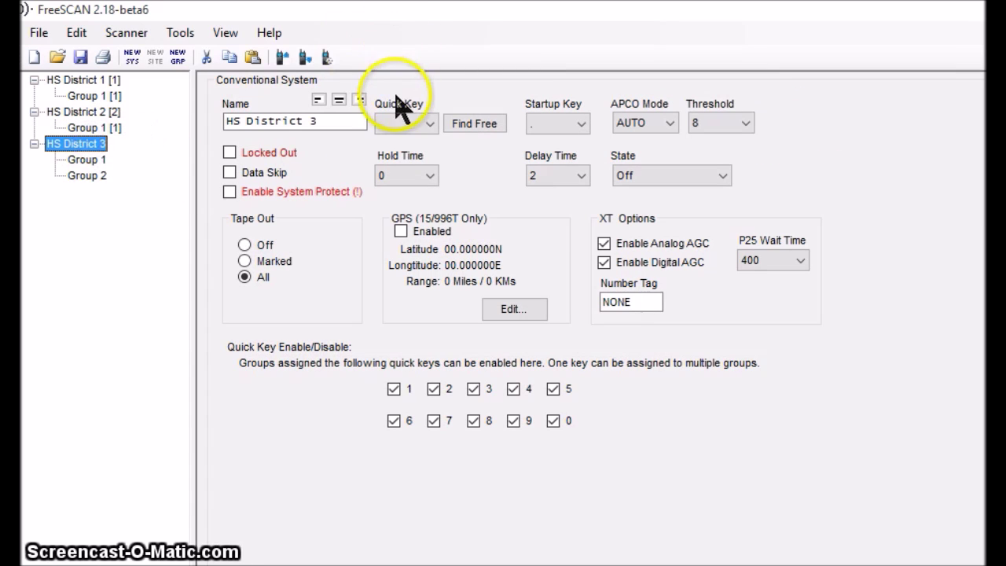
{"action": "left_click", "coordinate": [430, 124]}
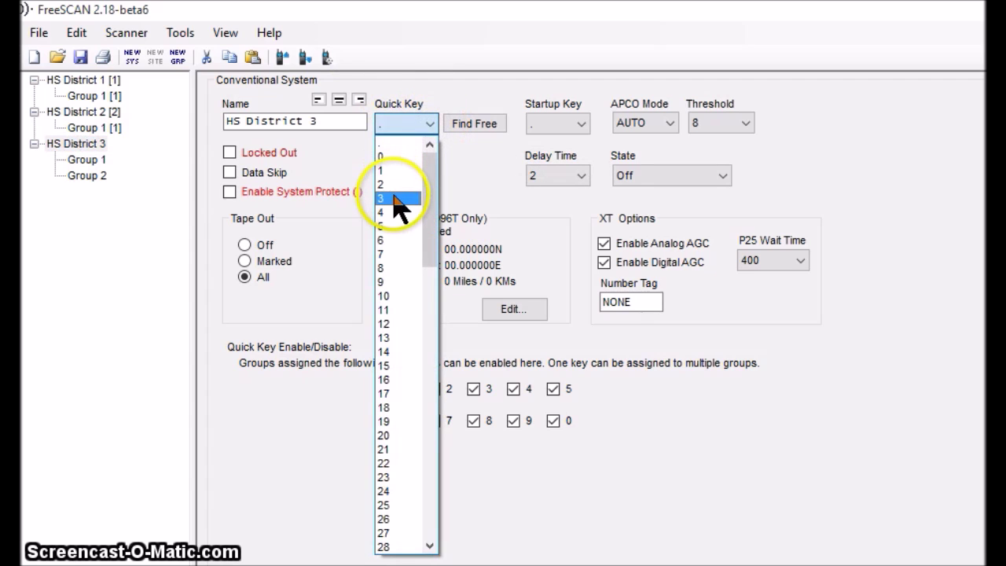
{"action": "left_click", "coordinate": [394, 194]}
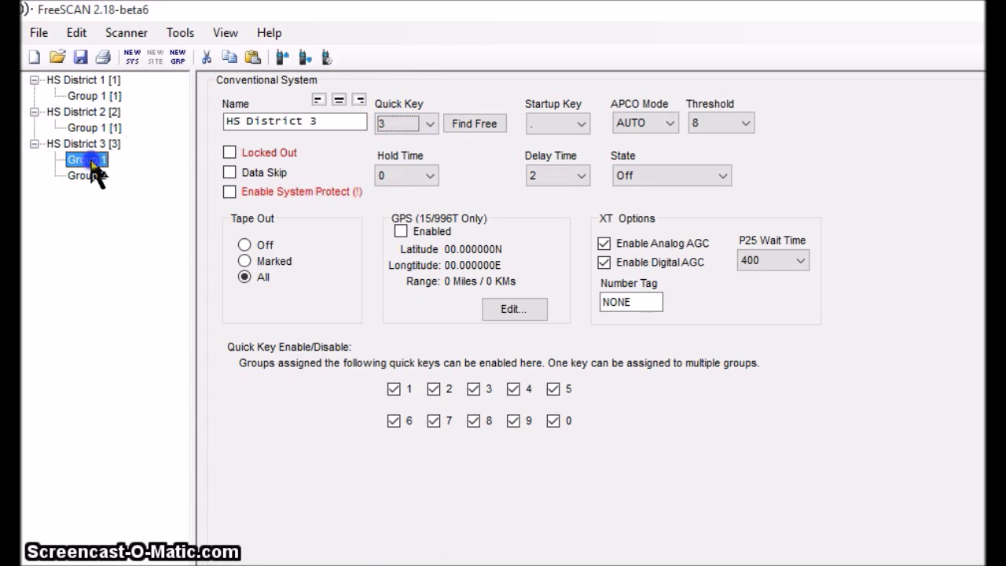
{"action": "left_click", "coordinate": [88, 161]}
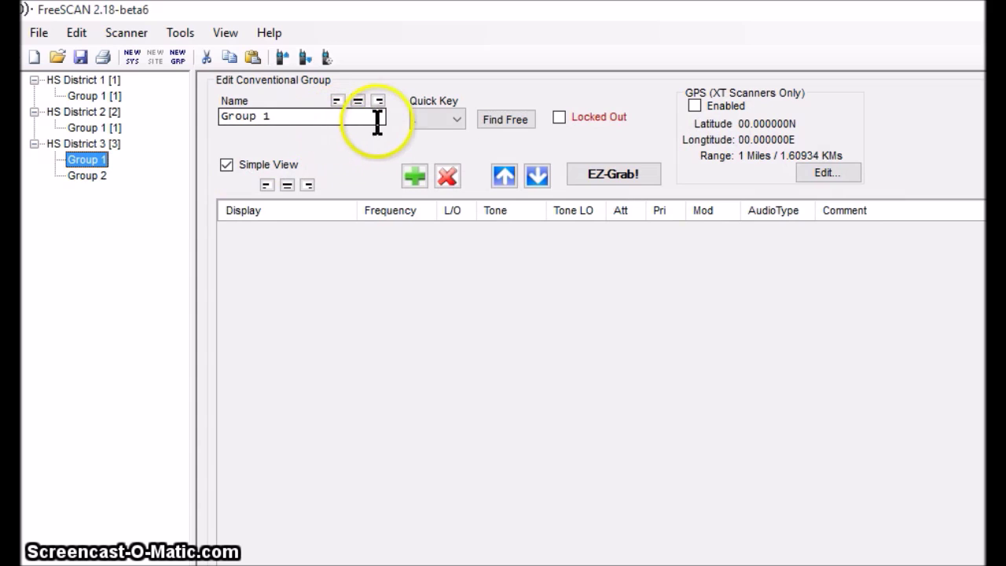
{"action": "left_click", "coordinate": [457, 122]}
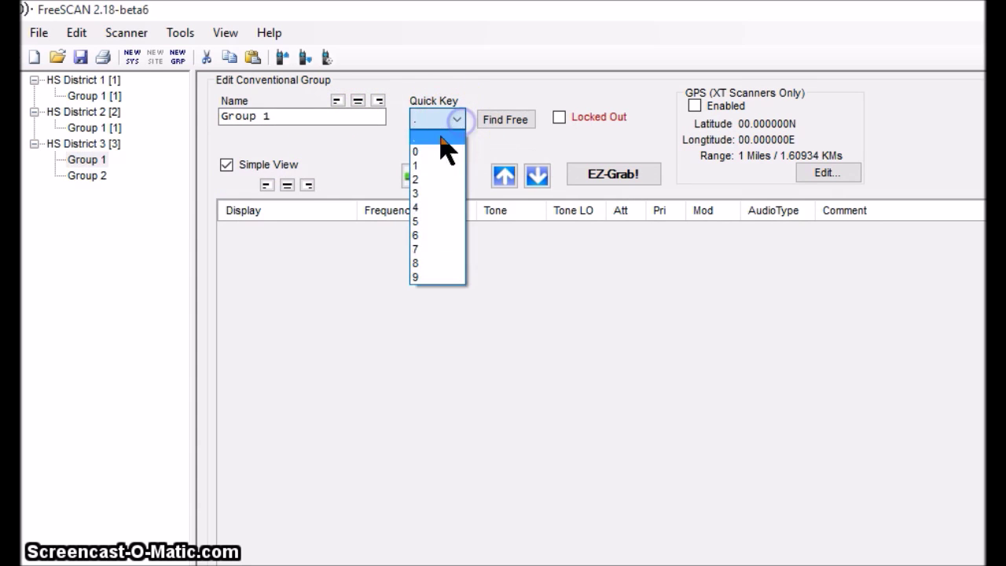
{"action": "left_click", "coordinate": [425, 166]}
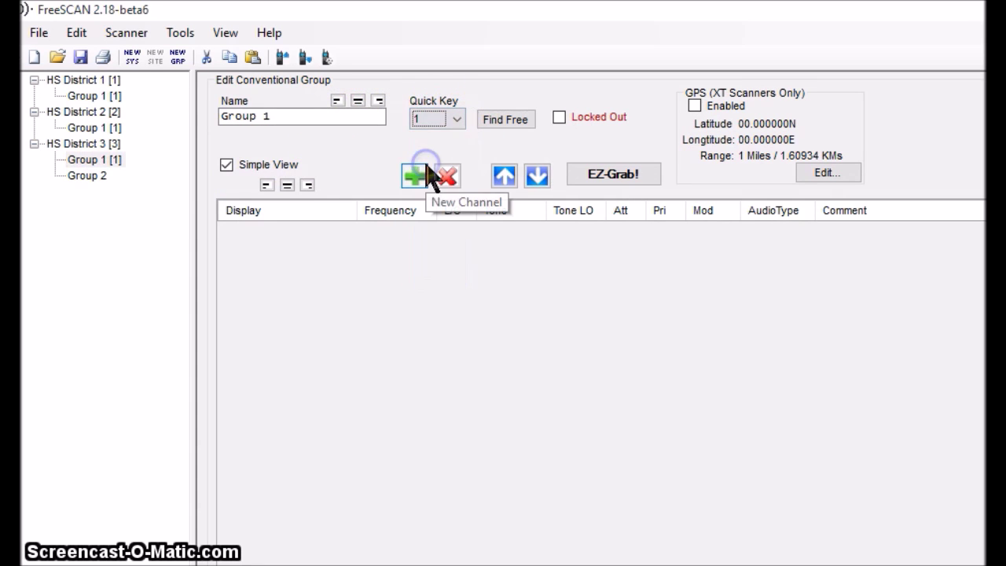
{"action": "left_click", "coordinate": [88, 176]}
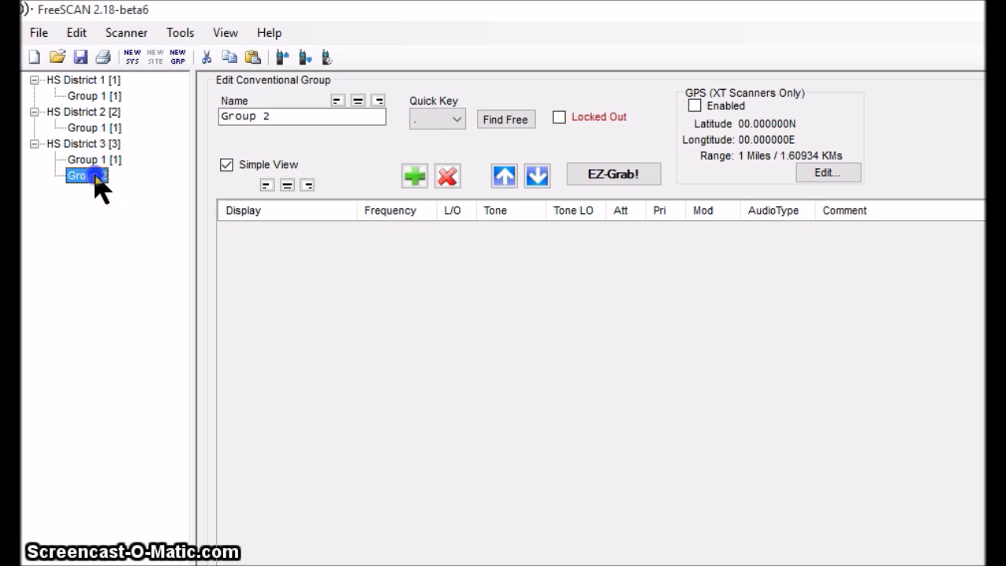
{"action": "left_click", "coordinate": [456, 120]}
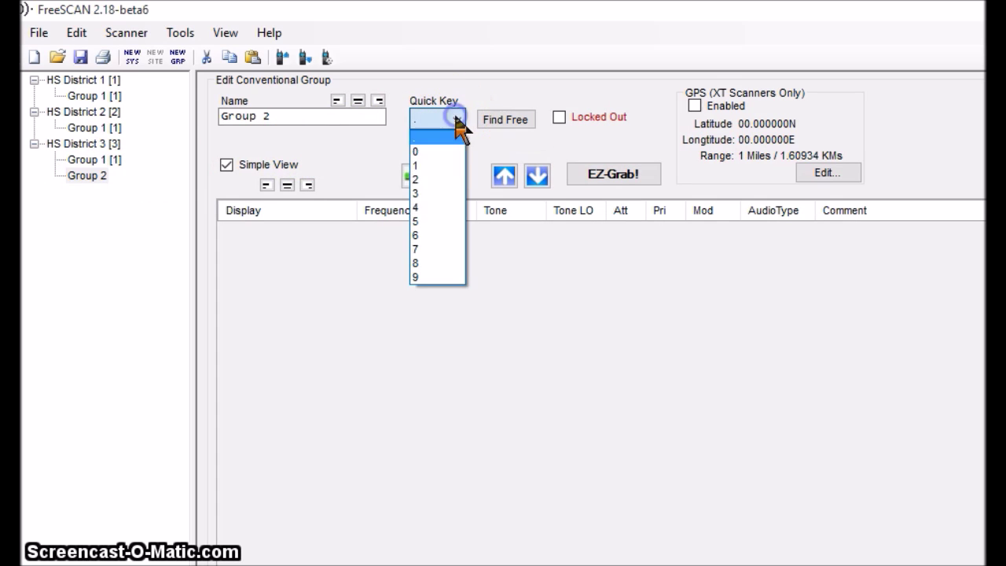
{"action": "left_click", "coordinate": [425, 180]}
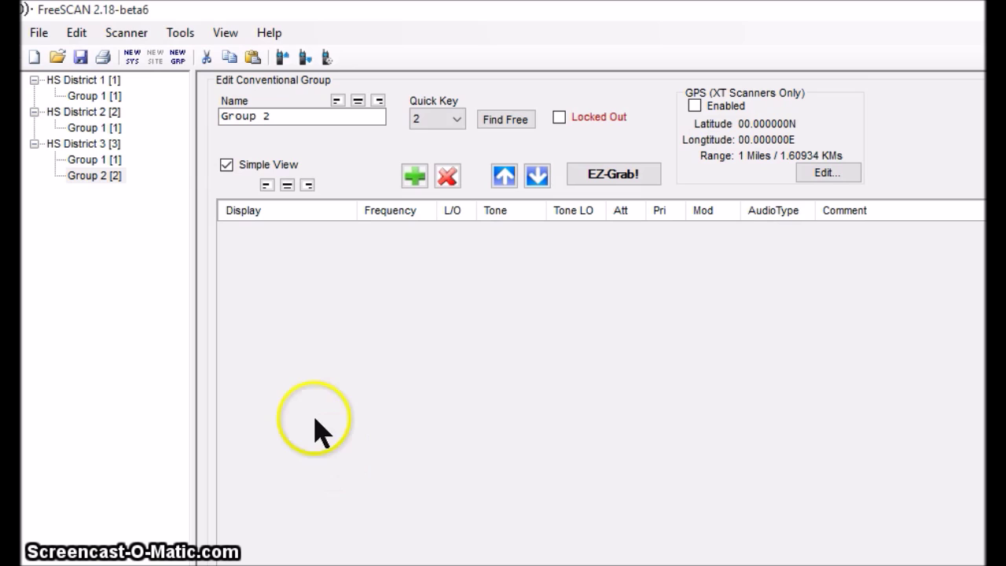
Add two blank channels to Group 1 of HS District 1
{"action": "left_click", "coordinate": [79, 82]}
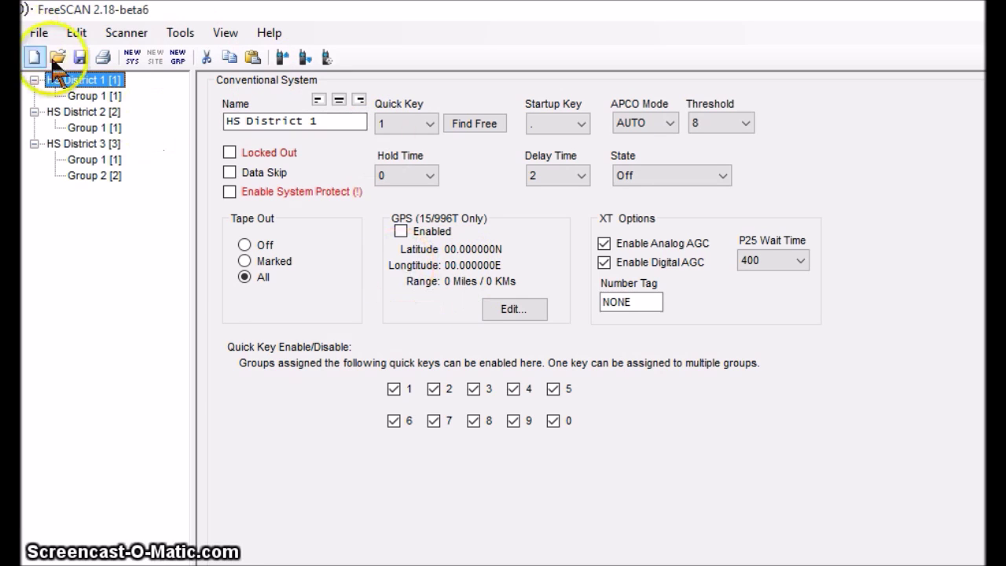
{"action": "left_click", "coordinate": [81, 96]}
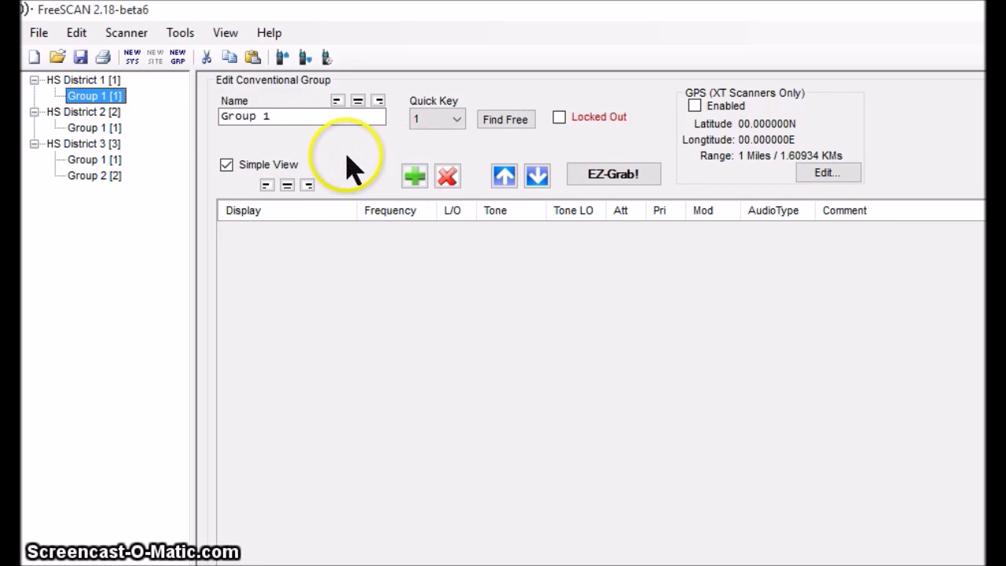
{"action": "left_click", "coordinate": [414, 177]}
{"action": "left_click", "coordinate": [415, 177]}
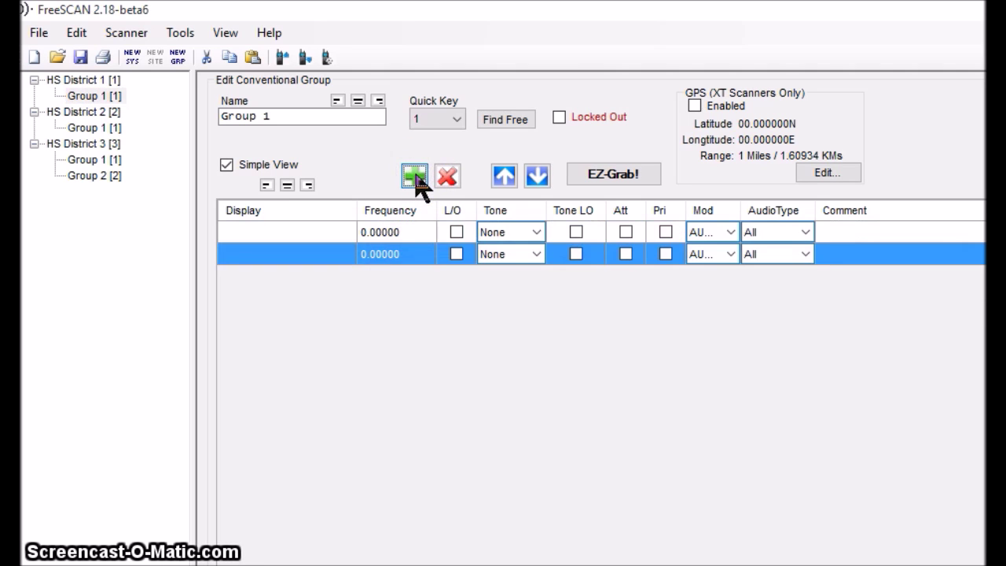
Name the first channel ALPHA HS with frequency 151.86500
{"action": "left_click", "coordinate": [233, 230]}
{"action": "left_click", "coordinate": [233, 230]}
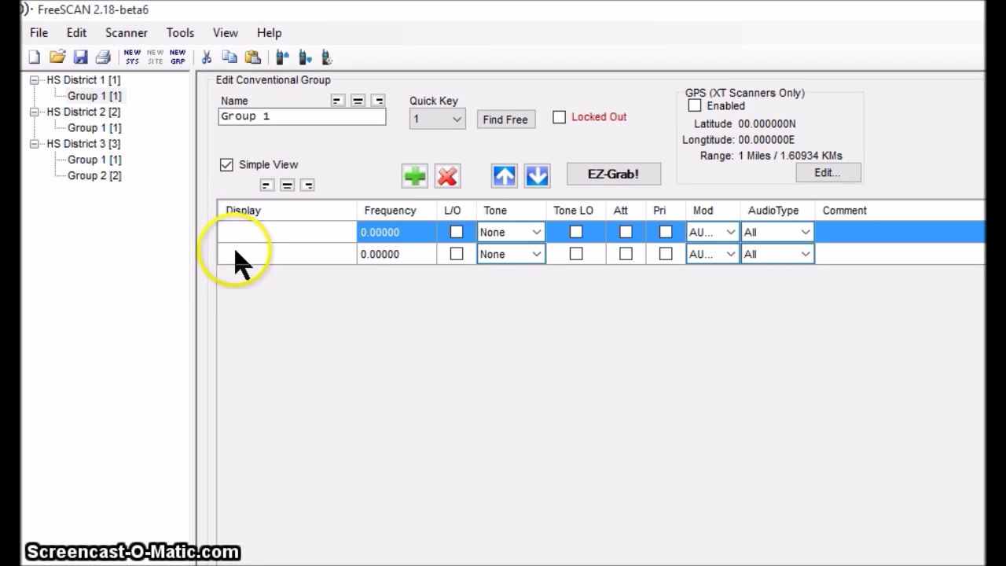
{"action": "type", "text": "ALPHA HS"}
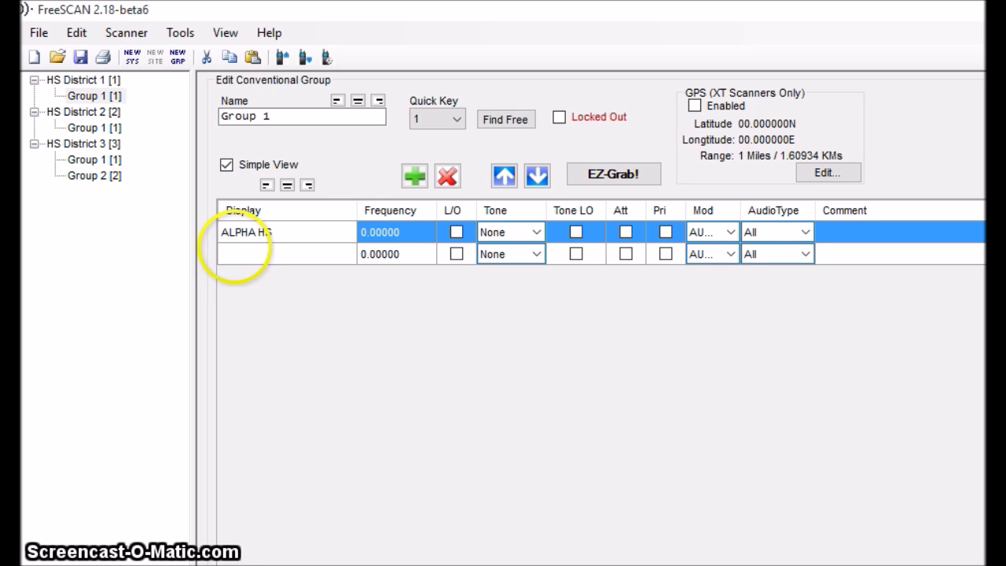
{"action": "key", "text": "Tab"}
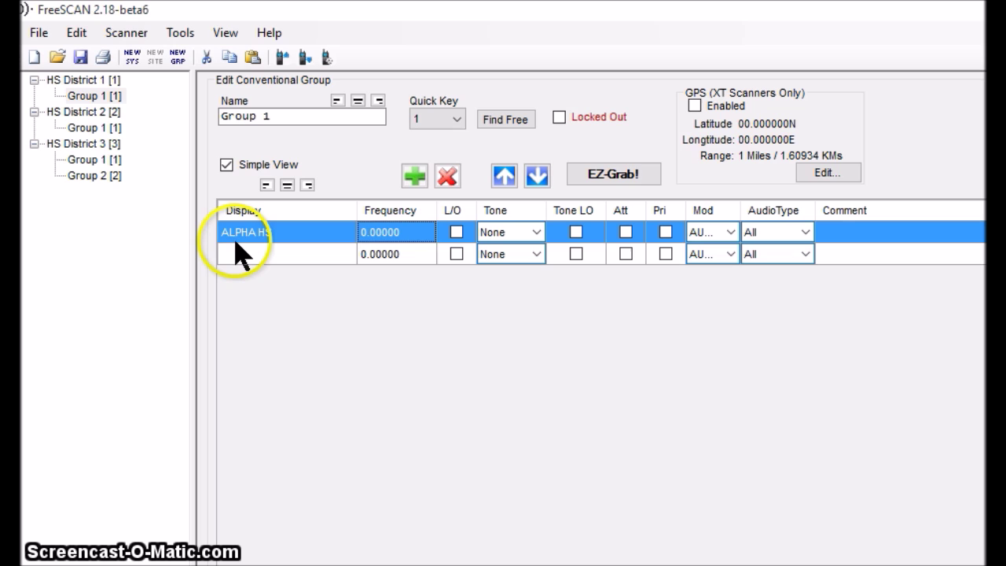
{"action": "type", "text": "151.86500"}
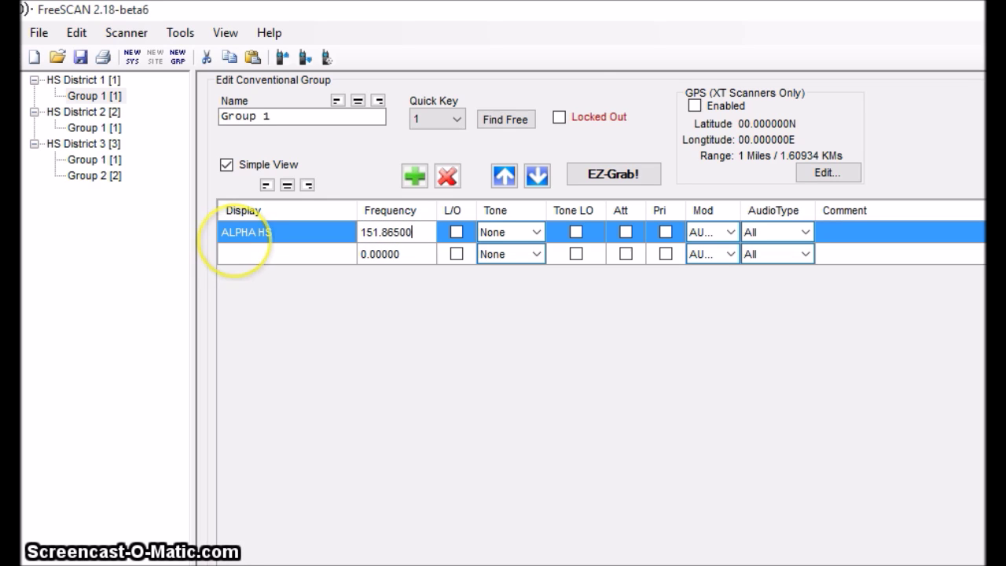
Set ALPHA HS modulation to NFM and audio type to Analog Only
{"action": "left_click", "coordinate": [733, 233]}
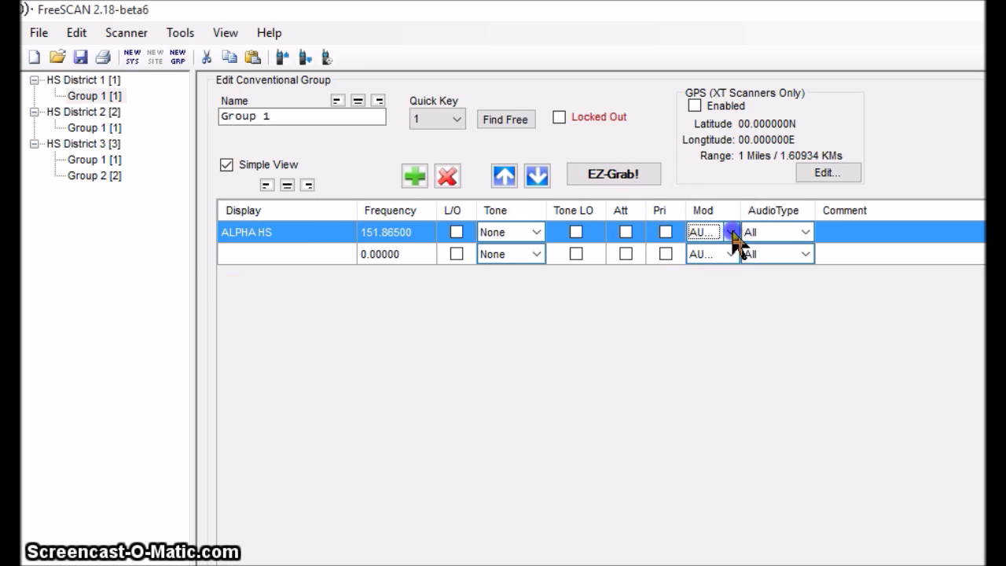
{"action": "left_click", "coordinate": [733, 233]}
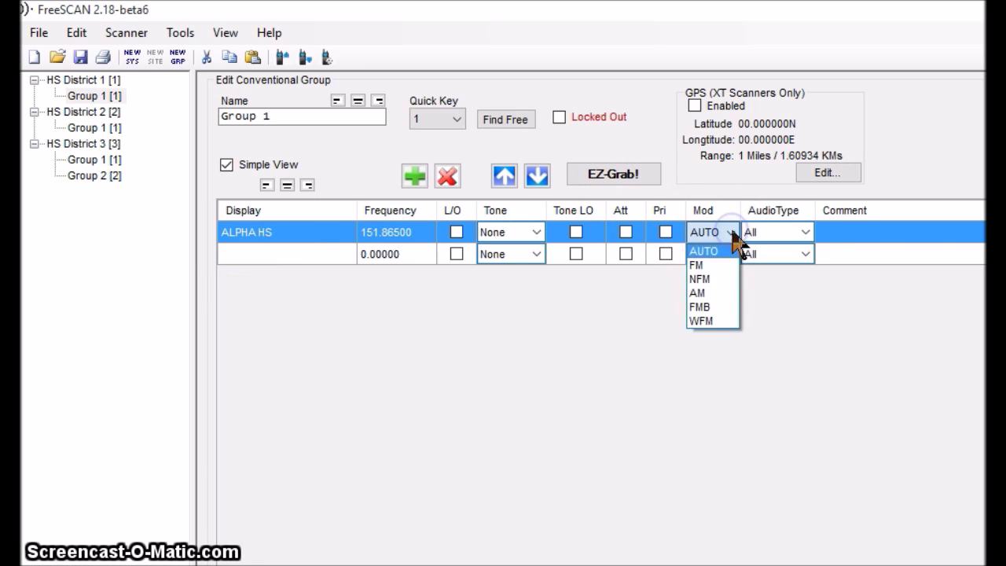
{"action": "left_click", "coordinate": [698, 279]}
{"action": "left_click", "coordinate": [805, 232]}
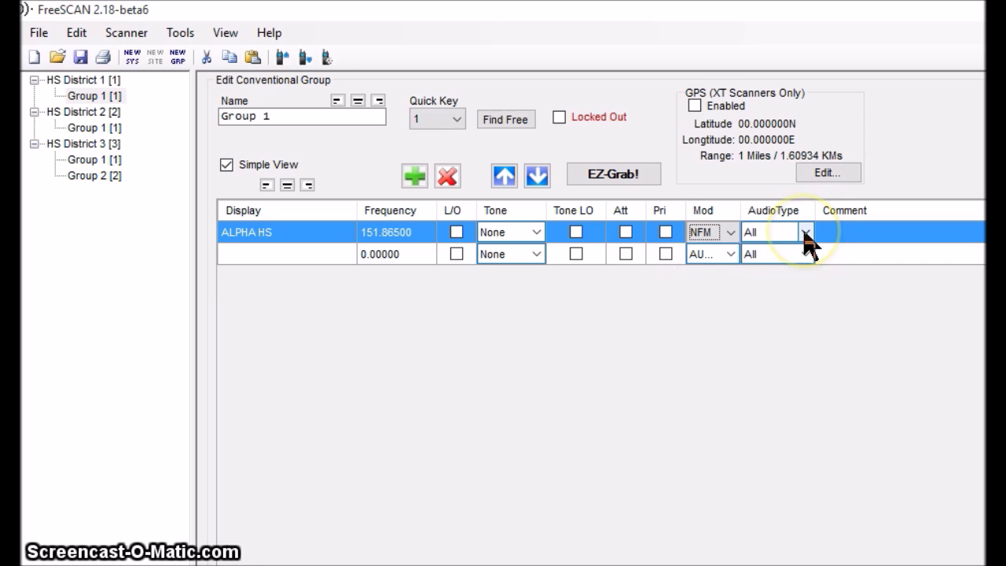
{"action": "left_click", "coordinate": [805, 233]}
{"action": "left_click", "coordinate": [805, 233]}
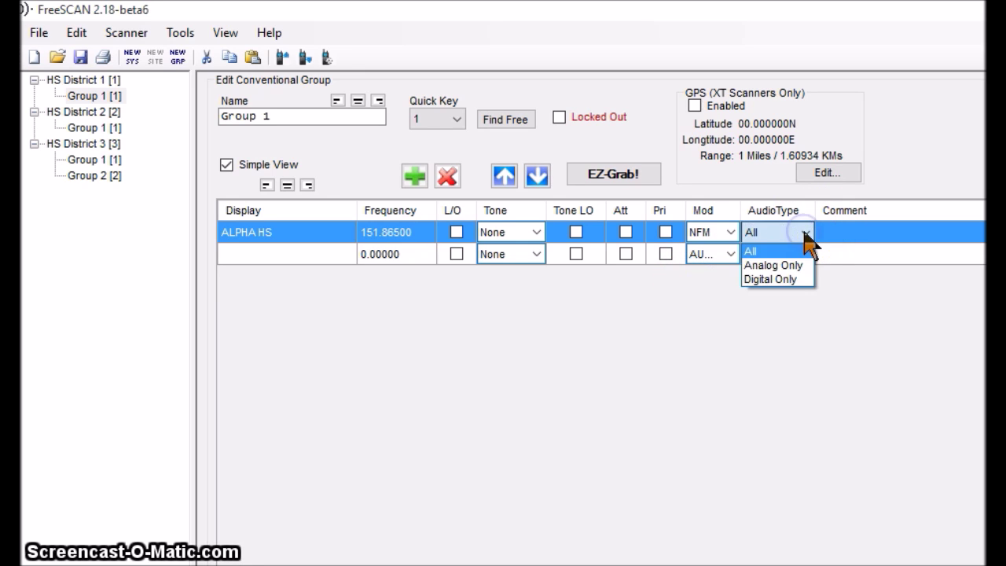
{"action": "left_click", "coordinate": [786, 266]}
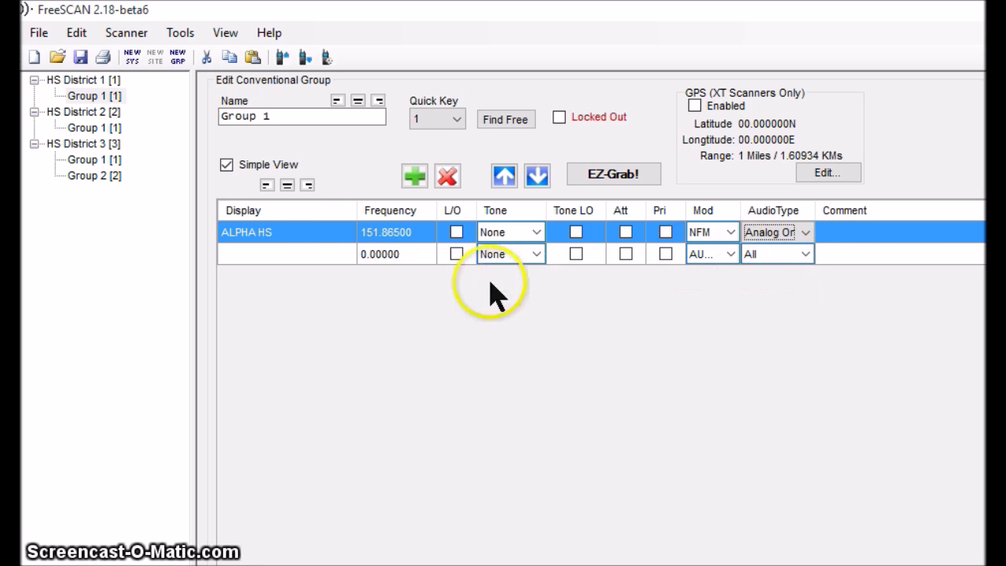
{"action": "left_click", "coordinate": [280, 259]}
Name the second channel BAKER HS with frequency 151.97000
{"action": "left_click", "coordinate": [277, 255]}
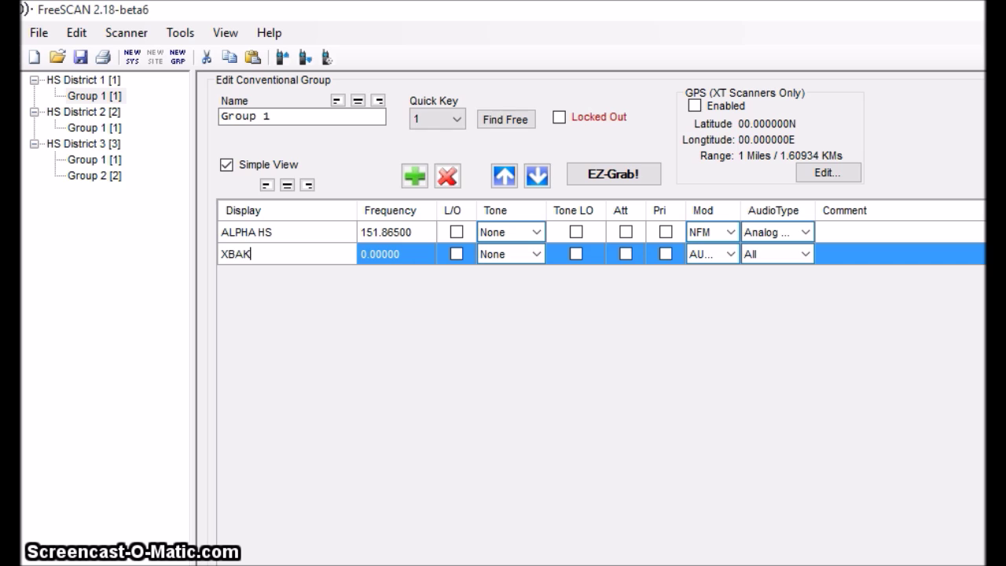
{"action": "type", "text": "X"}
{"action": "key", "text": "BackSpace"}
{"action": "type", "text": "B"}
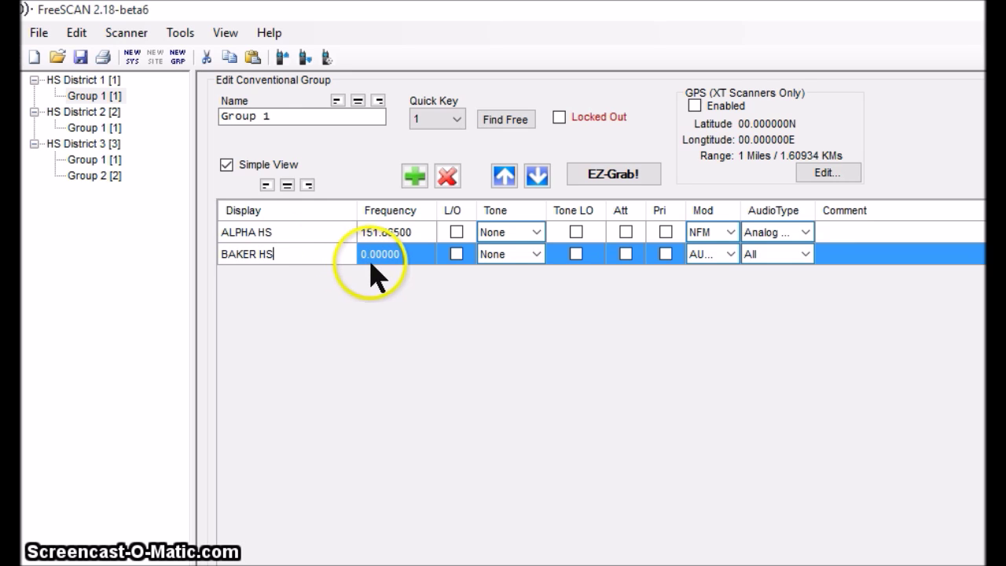
{"action": "left_click", "coordinate": [373, 260]}
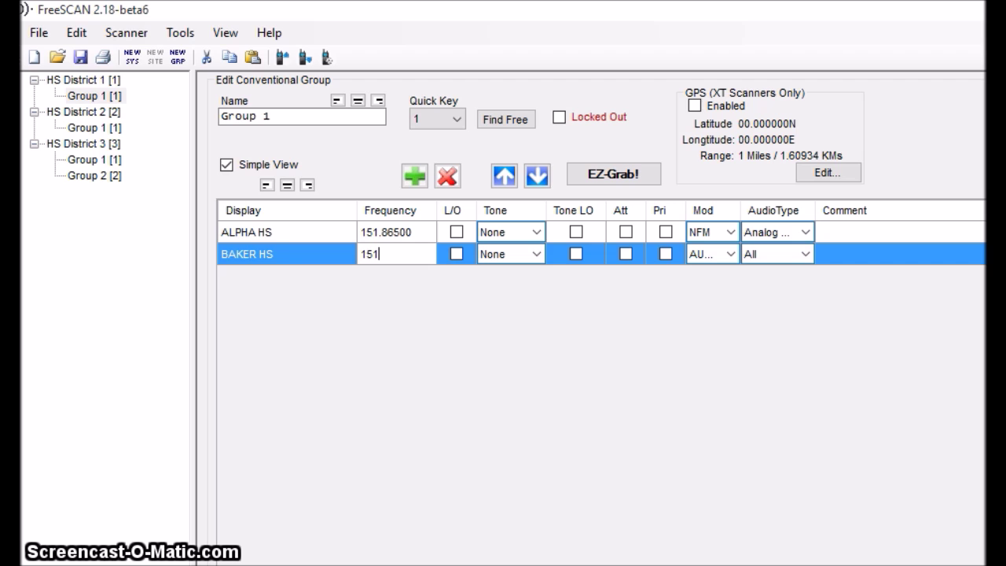
{"action": "type", "text": "151.970"}
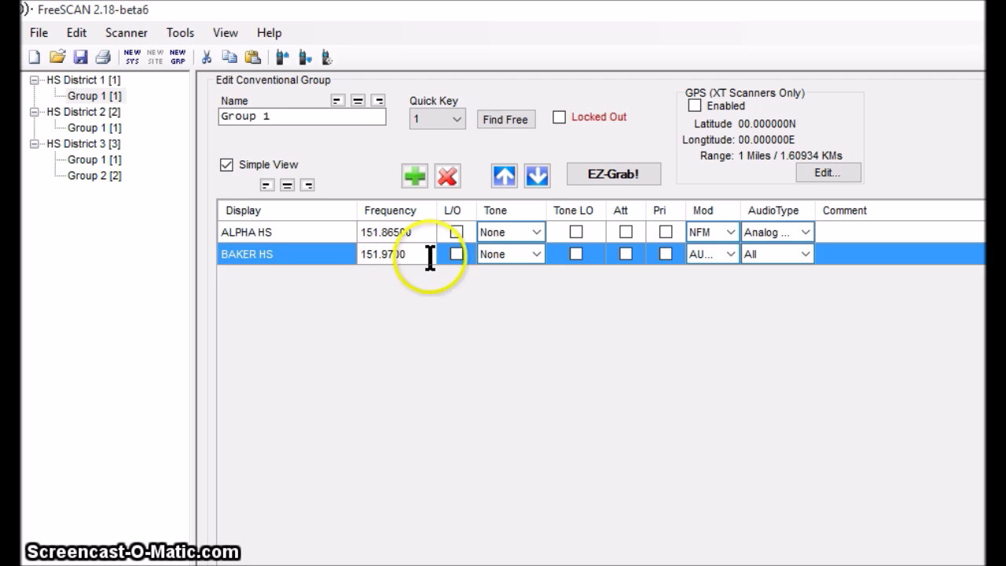
{"action": "left_click", "coordinate": [535, 254]}
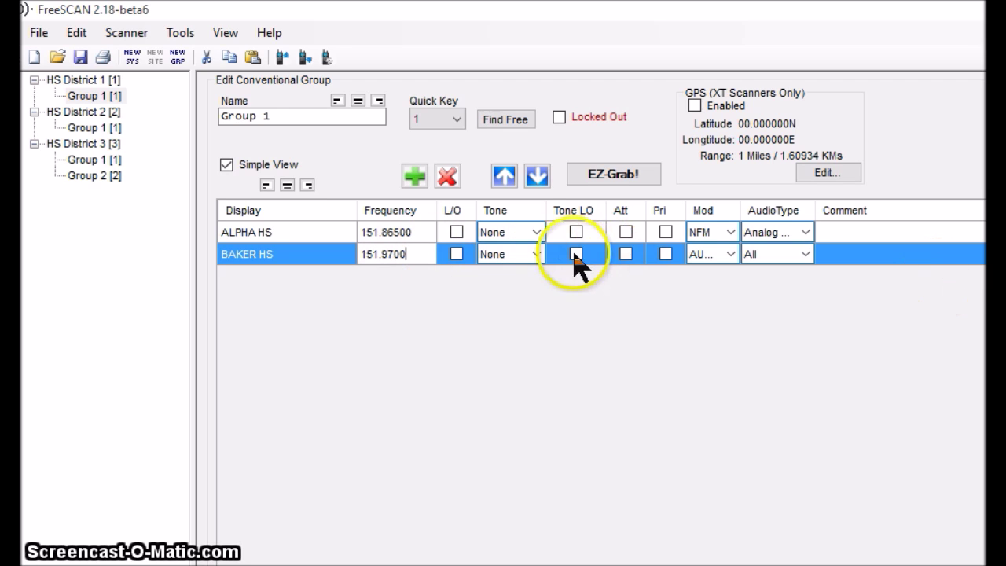
Set BAKER HS modulation to NFM and audio type to Analog Only
{"action": "left_click", "coordinate": [728, 253]}
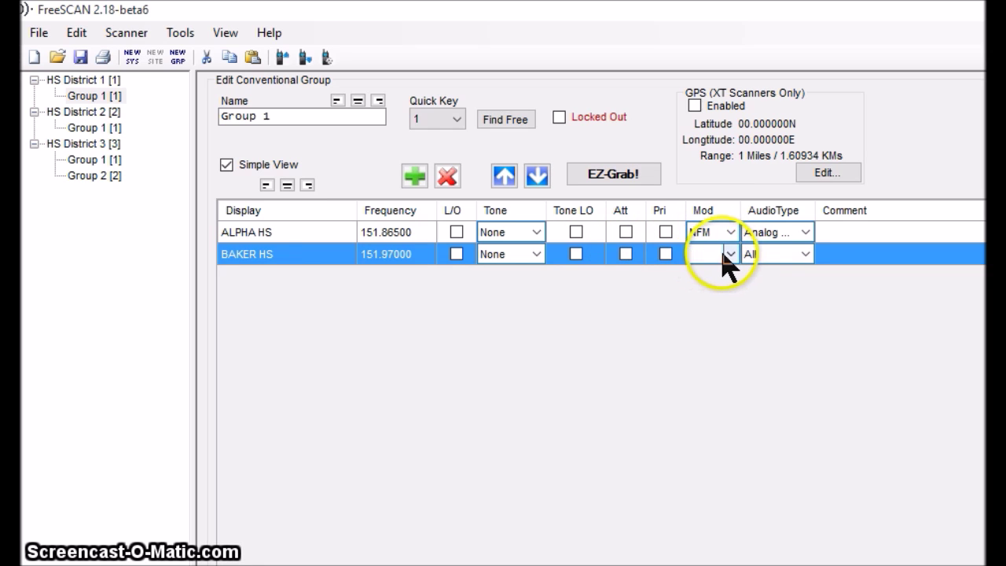
{"action": "left_click", "coordinate": [731, 254]}
{"action": "left_click", "coordinate": [711, 301]}
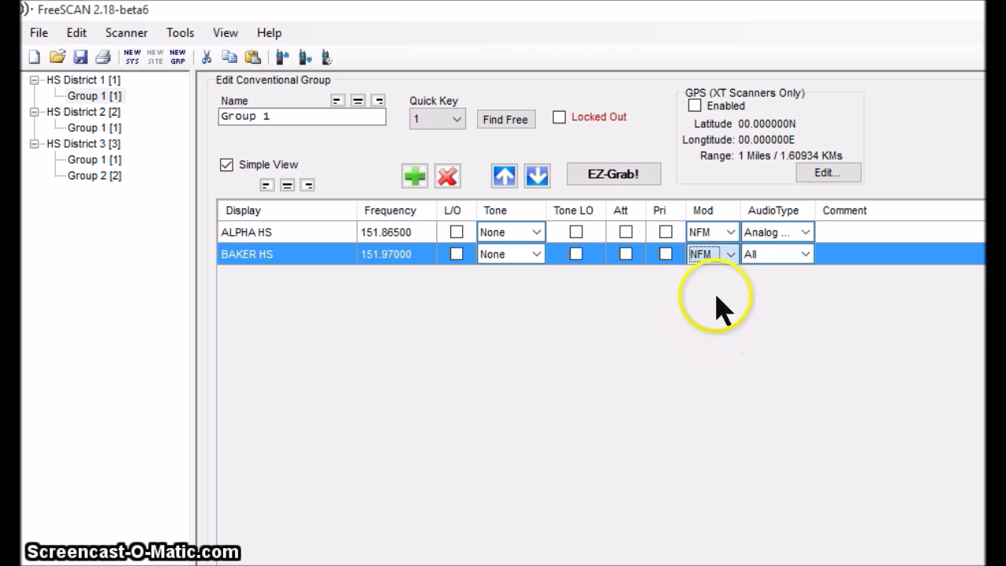
{"action": "left_click", "coordinate": [804, 254]}
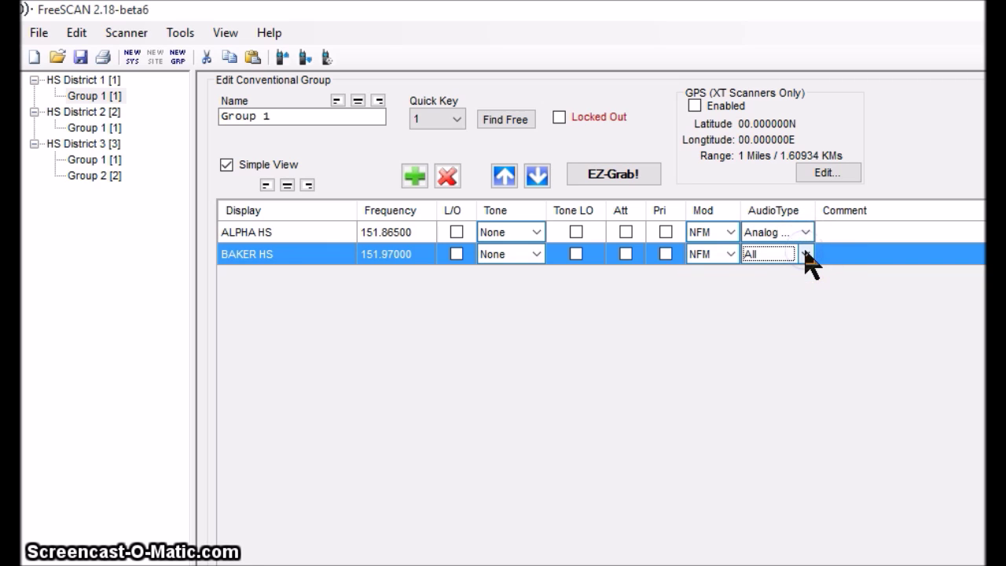
{"action": "left_click", "coordinate": [806, 254]}
{"action": "left_click", "coordinate": [806, 256]}
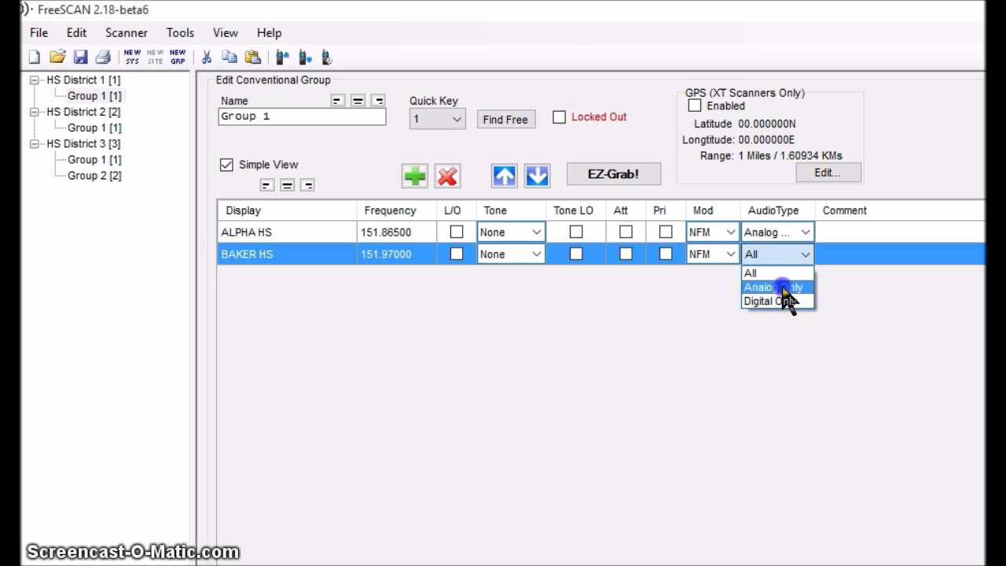
{"action": "left_click", "coordinate": [782, 289]}
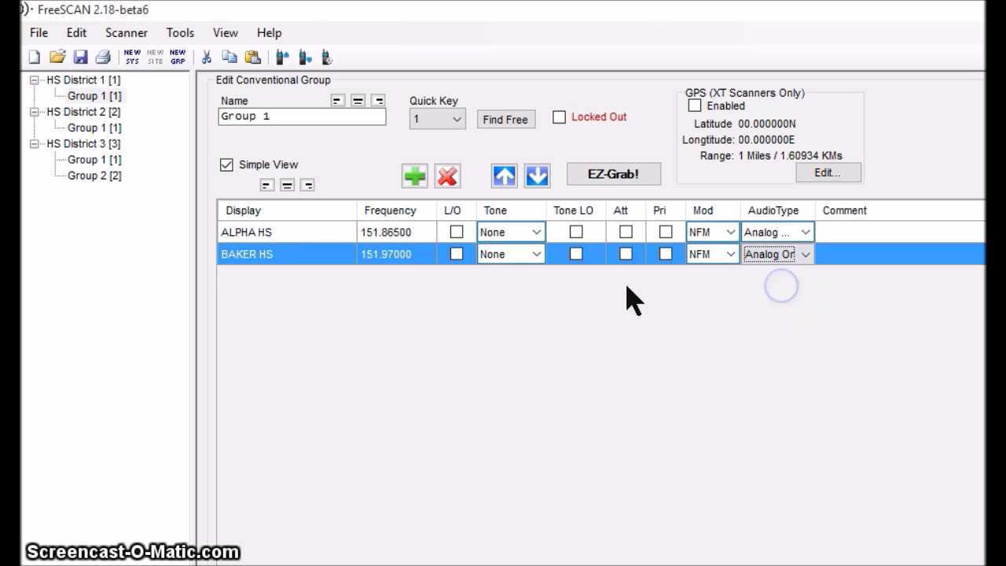
{"action": "left_click", "coordinate": [536, 232]}
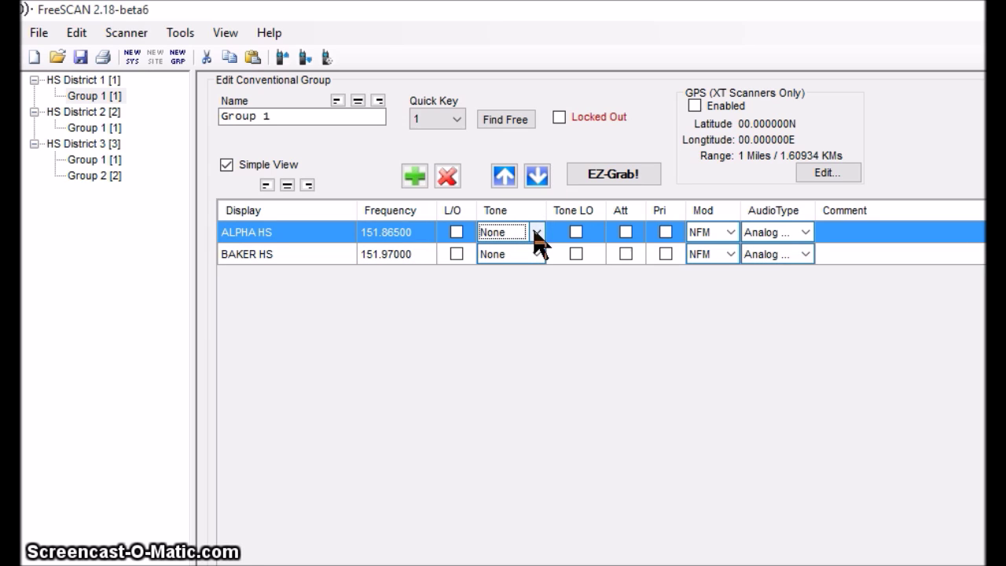
Pick DCS 054 from the ALPHA HS tone list and 94.8Hz for BAKER HS
{"action": "left_click", "coordinate": [536, 233]}
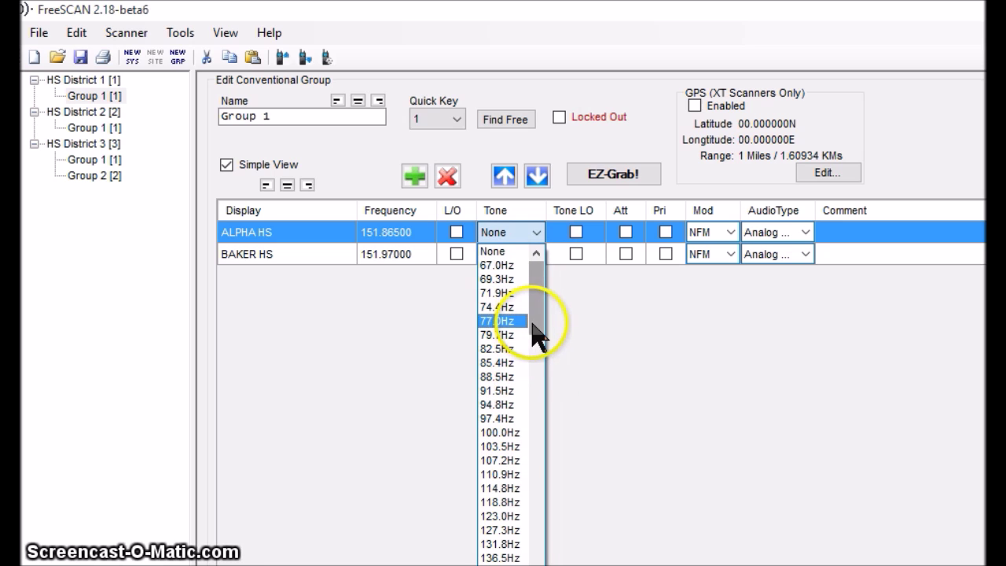
{"action": "left_click_drag", "start_coordinate": [537, 330], "coordinate": [533, 473]}
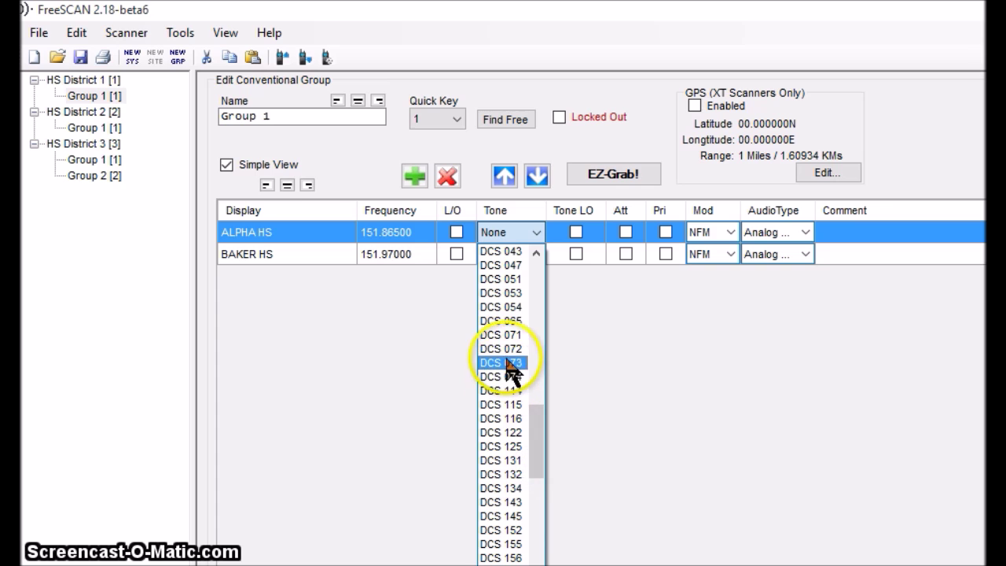
{"action": "left_click", "coordinate": [505, 310]}
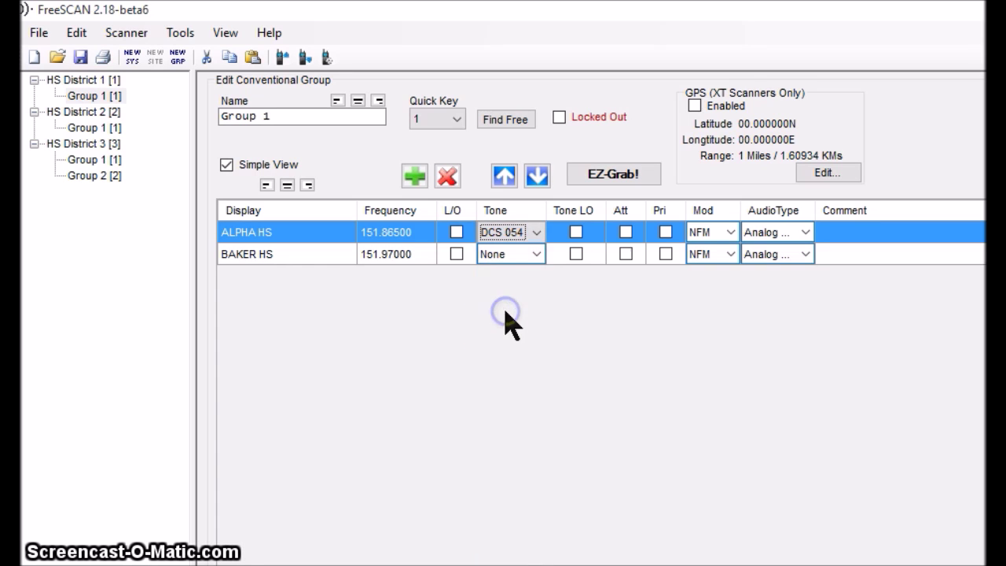
{"action": "left_click", "coordinate": [537, 254]}
{"action": "left_click", "coordinate": [537, 255]}
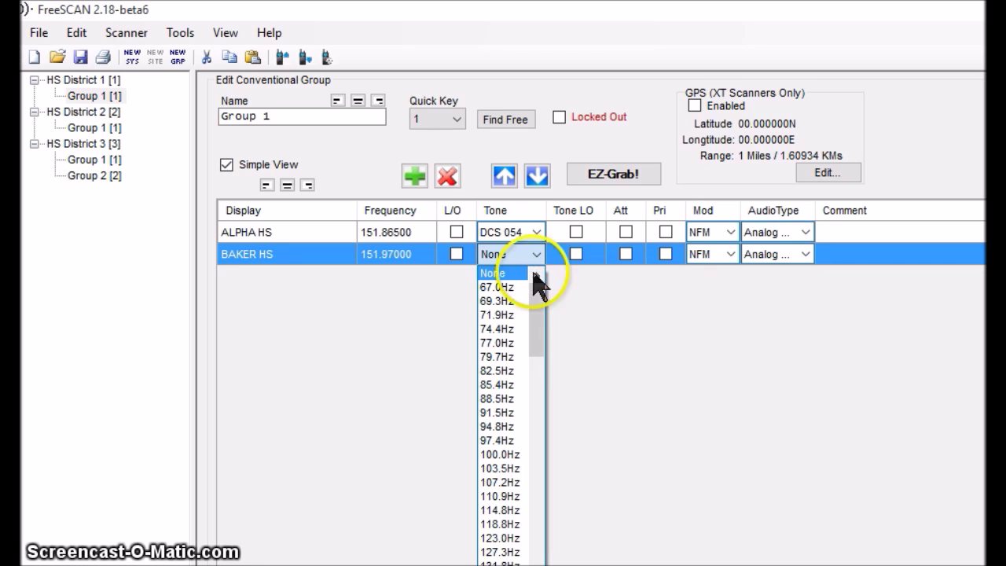
{"action": "left_click", "coordinate": [489, 426]}
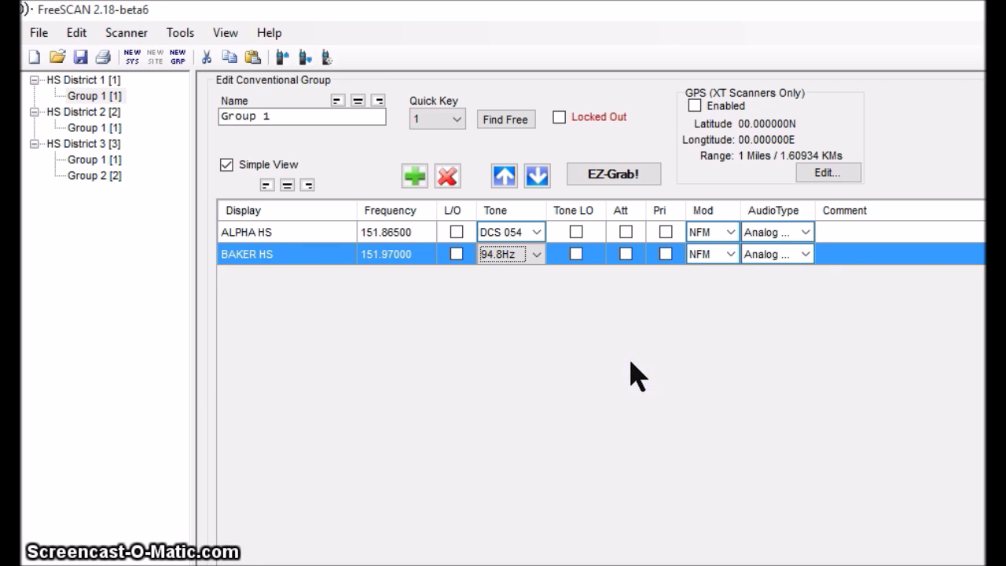
{"action": "left_click", "coordinate": [249, 251]}
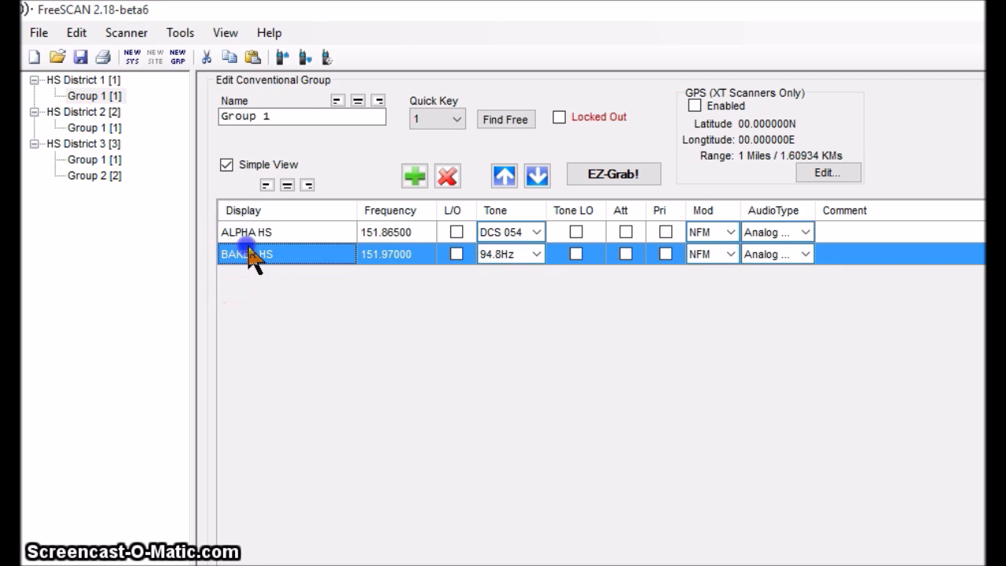
Add two blank channels to HS District 2's Group 1
{"action": "left_click", "coordinate": [91, 130]}
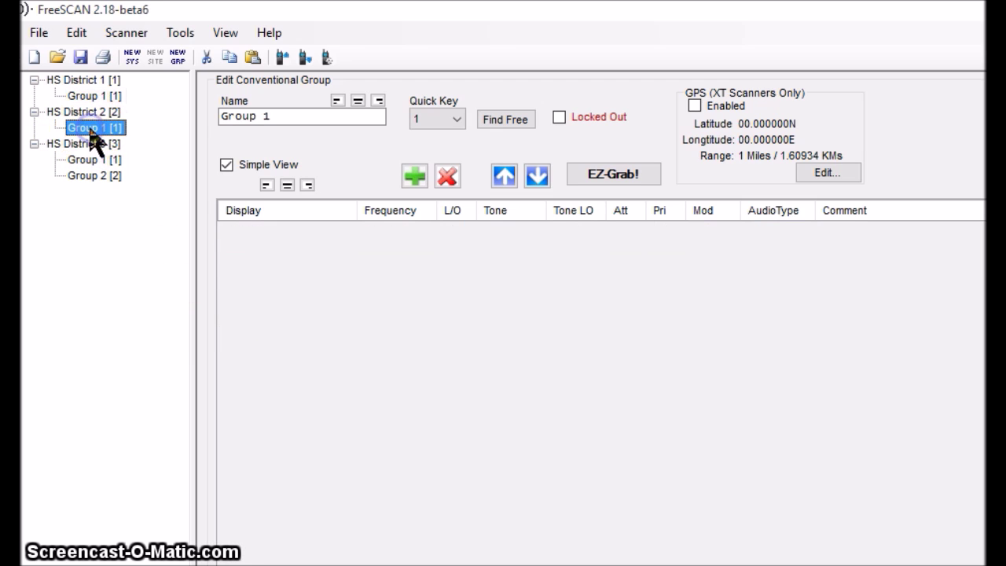
{"action": "left_click", "coordinate": [414, 177]}
{"action": "left_click", "coordinate": [414, 177]}
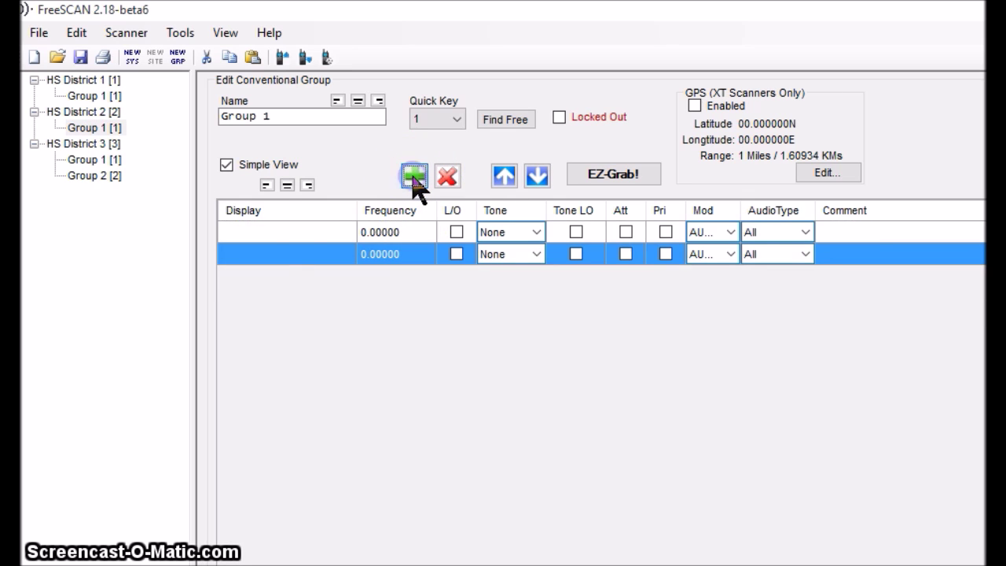
Set the first channel to CHARLIE HS, 152.39000, tone 94.8Hz, NFM modulation
{"action": "left_click", "coordinate": [274, 234]}
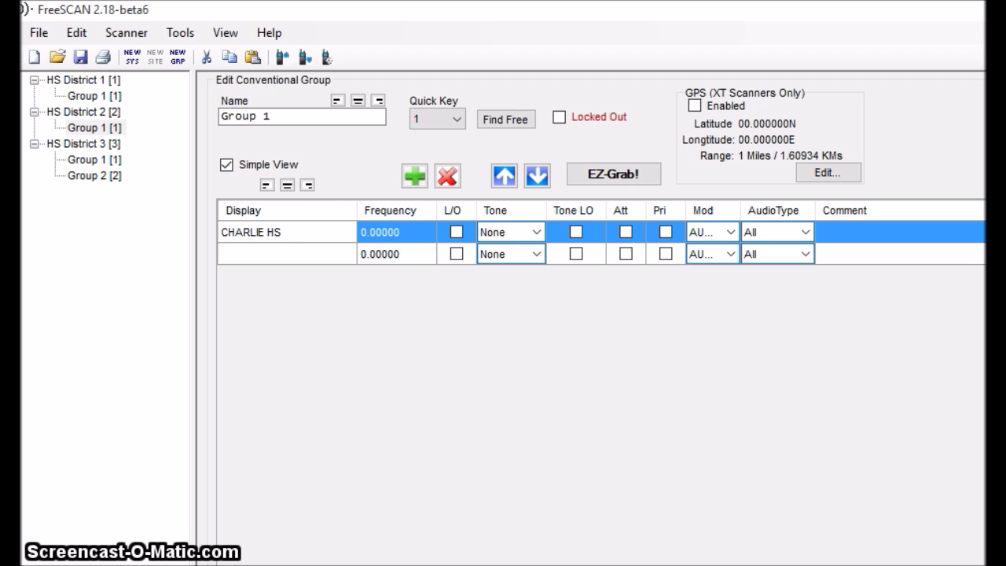
{"action": "left_click", "coordinate": [385, 233]}
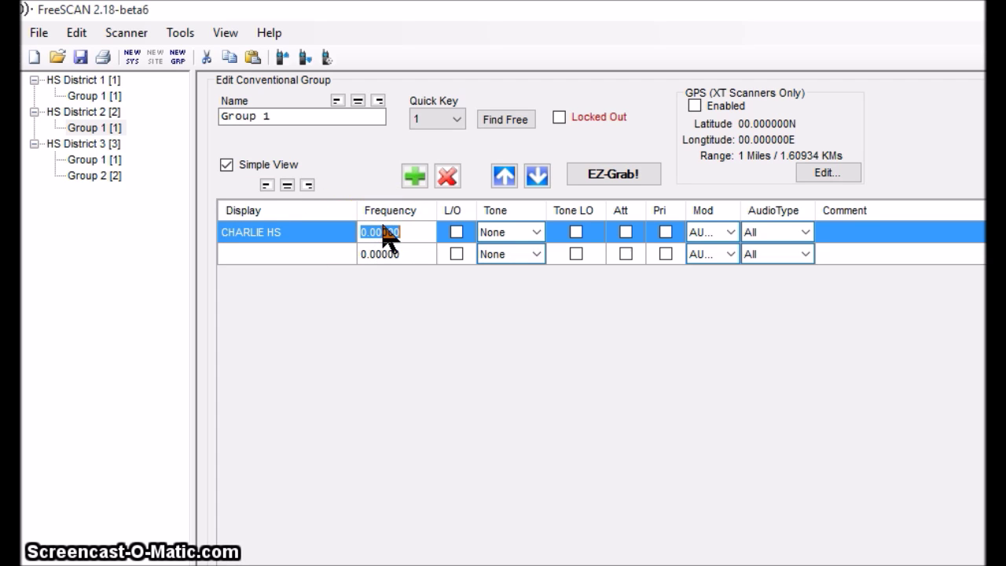
{"action": "type", "text": "152.3900"}
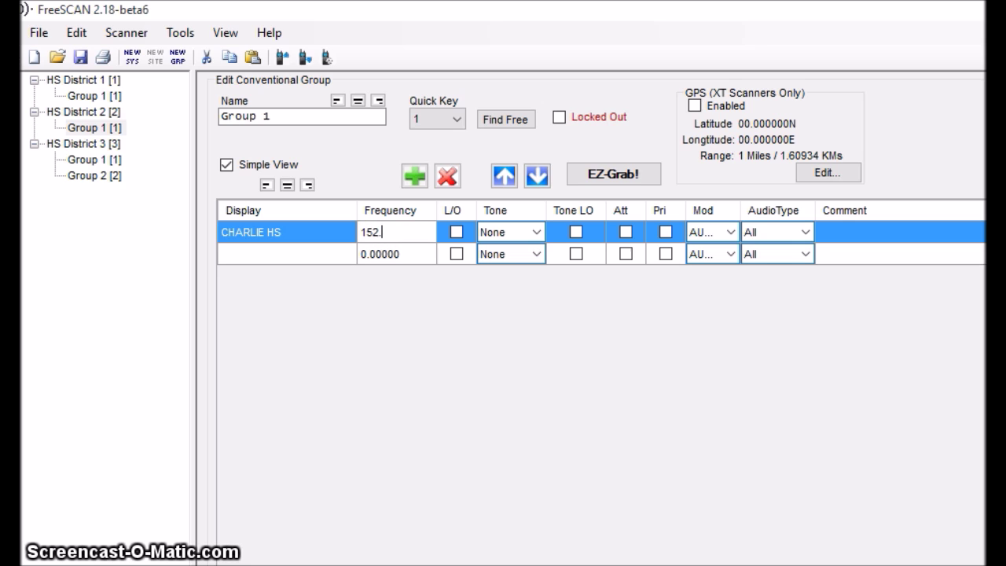
{"action": "left_click", "coordinate": [535, 233]}
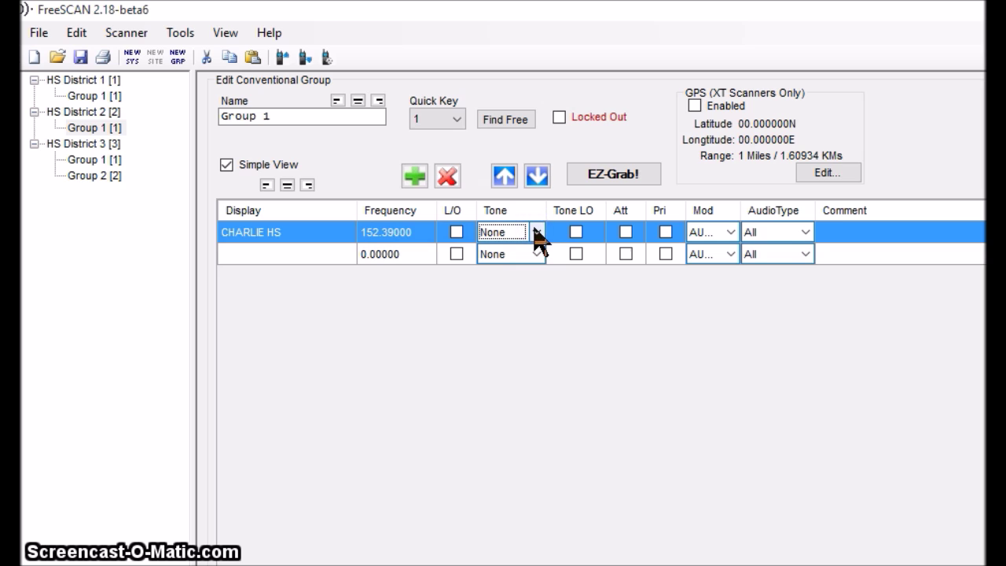
{"action": "left_click", "coordinate": [536, 232]}
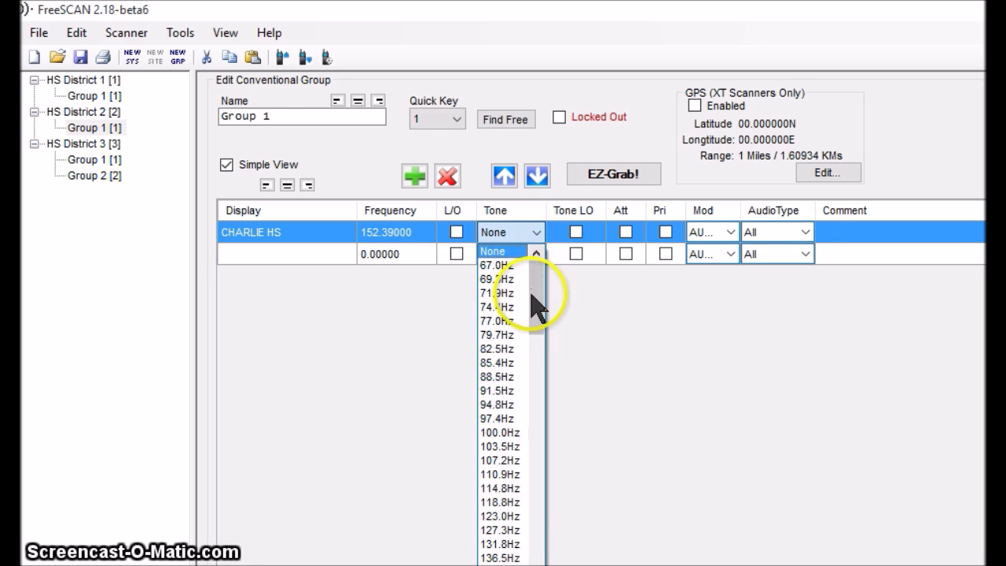
{"action": "left_click", "coordinate": [503, 404]}
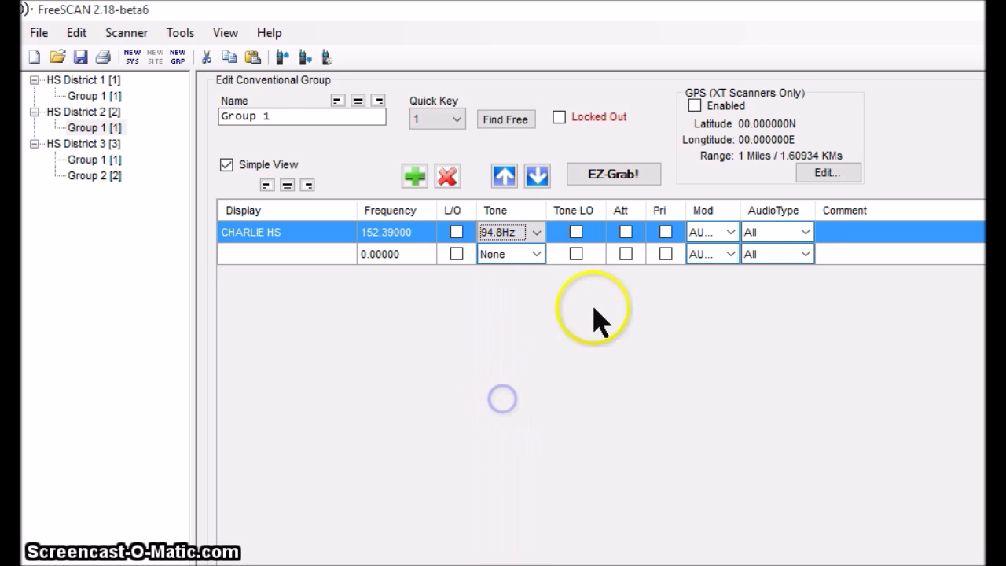
{"action": "left_click", "coordinate": [730, 234]}
{"action": "left_click", "coordinate": [714, 274]}
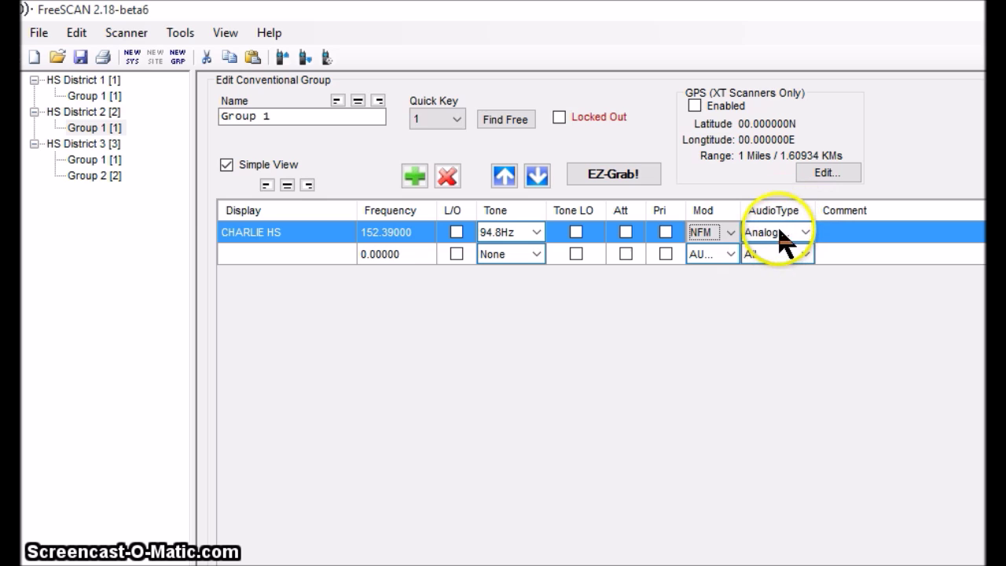
Name the second channel DELTA HS with frequency 155.33000
{"action": "left_click", "coordinate": [277, 254]}
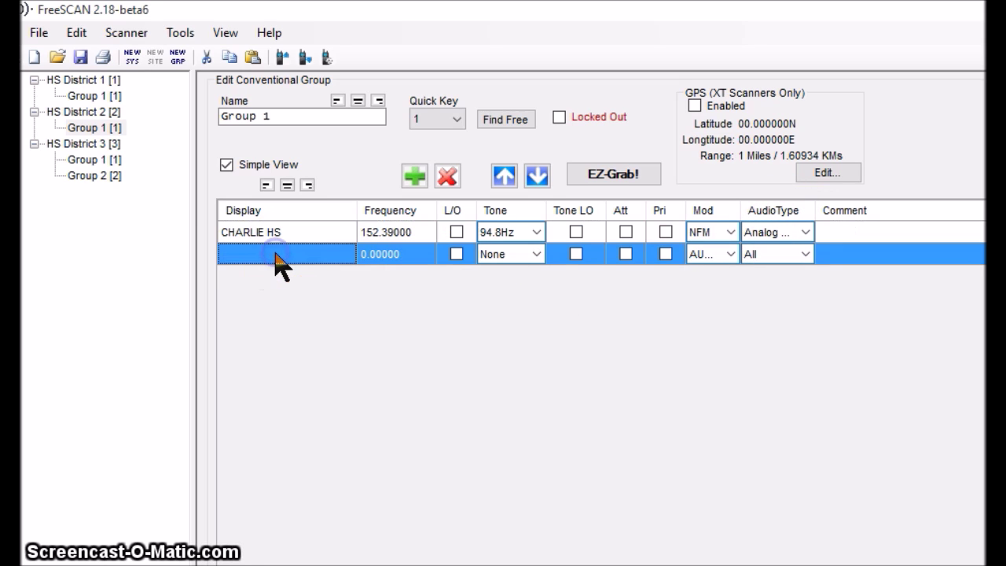
{"action": "left_click", "coordinate": [275, 253]}
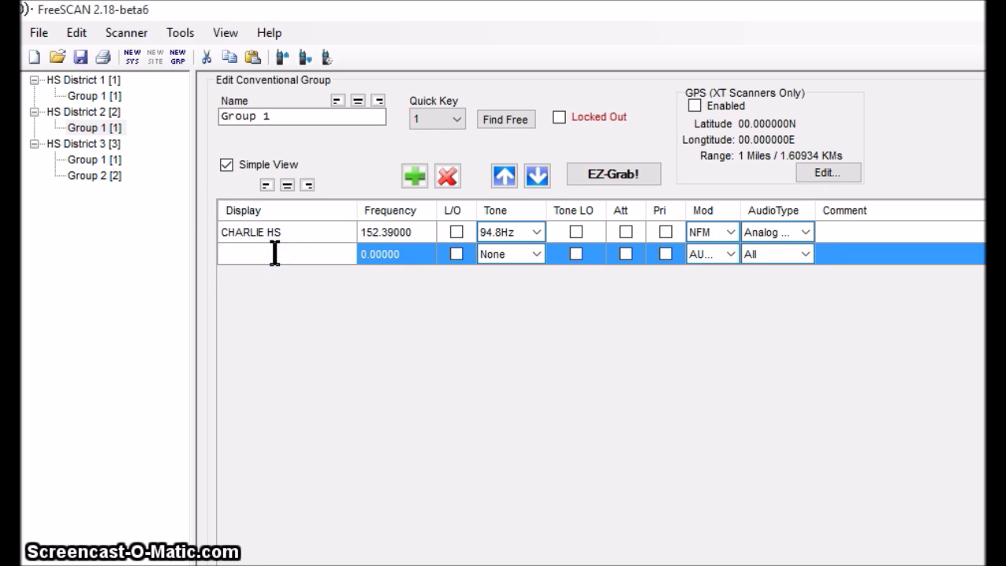
{"action": "type", "text": "S"}
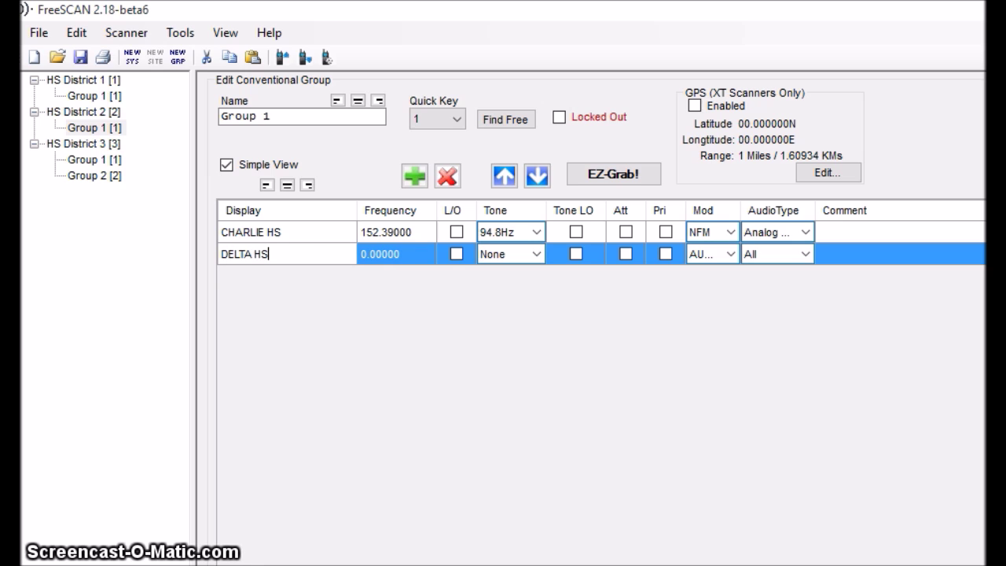
{"action": "left_click", "coordinate": [397, 254]}
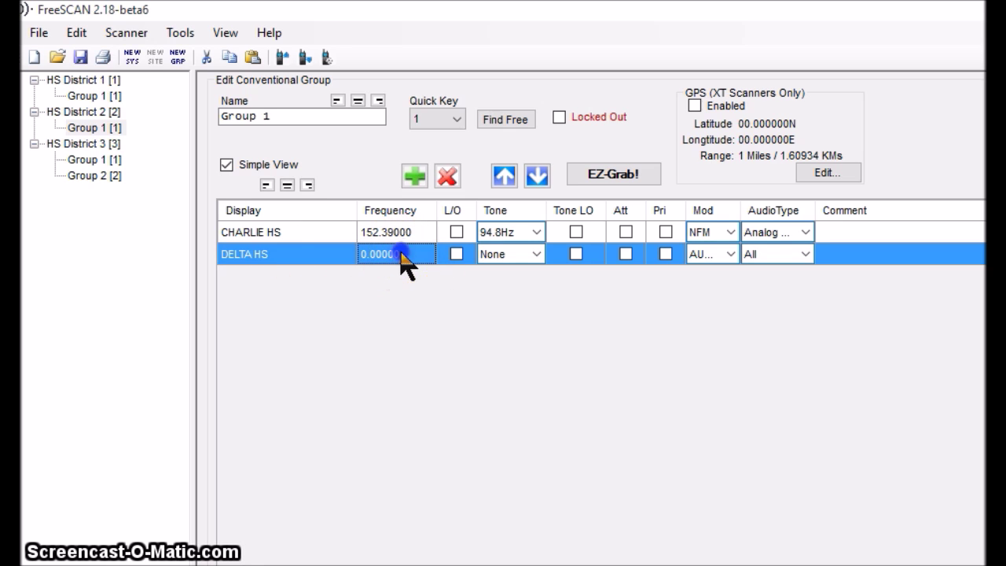
{"action": "left_click", "coordinate": [400, 253]}
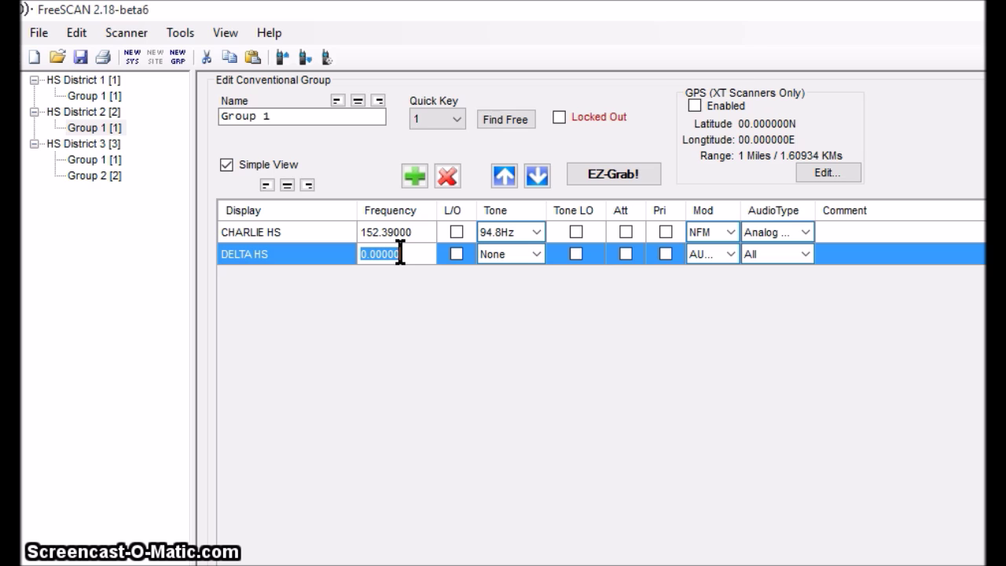
{"action": "type", "text": "155.3300"}
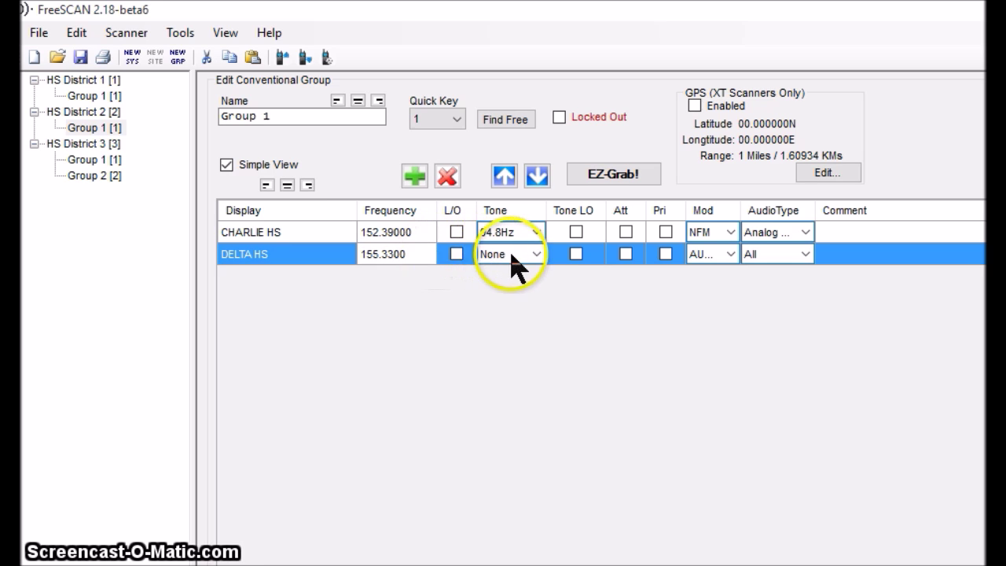
{"action": "left_click", "coordinate": [536, 256]}
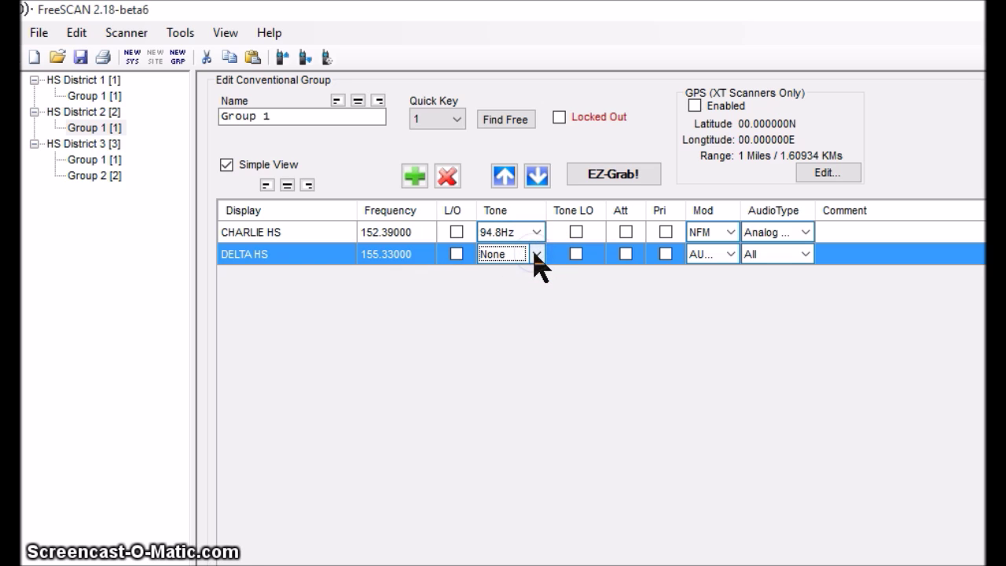
Give DELTA HS tone 94.8Hz and NFM modulation
{"action": "left_click_drag", "start_coordinate": [538, 256], "coordinate": [500, 417]}
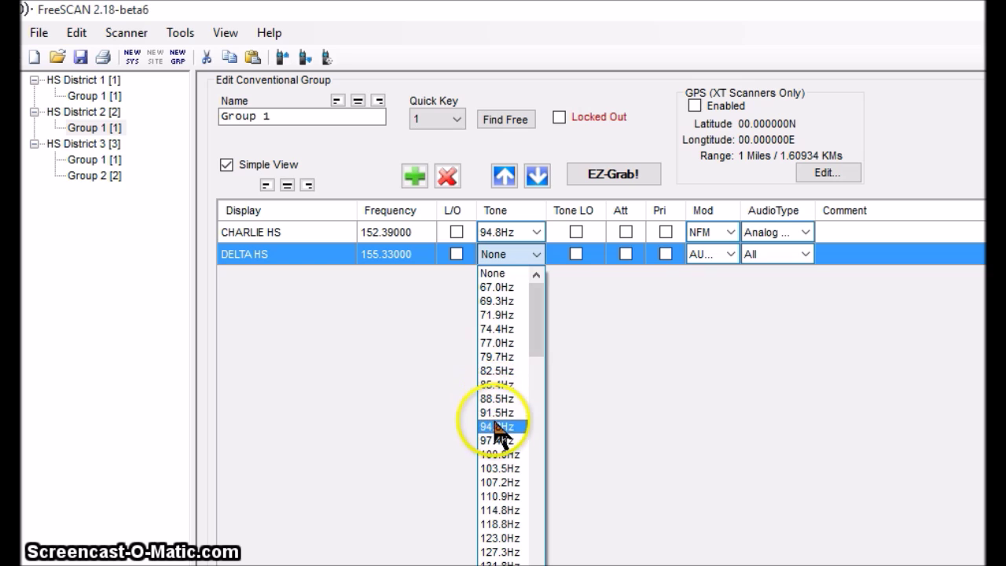
{"action": "left_click", "coordinate": [496, 427]}
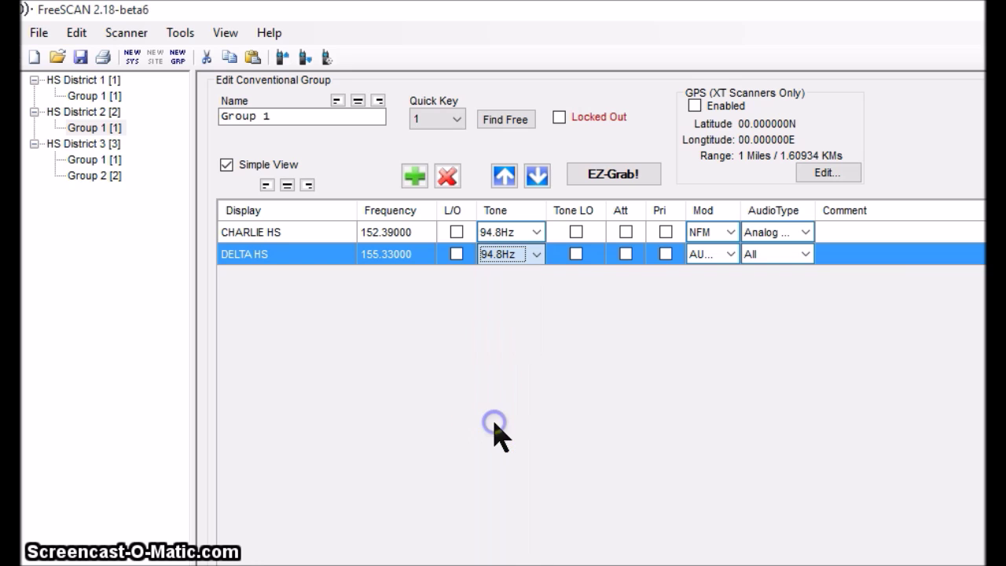
{"action": "left_click", "coordinate": [730, 254]}
{"action": "left_click", "coordinate": [731, 255]}
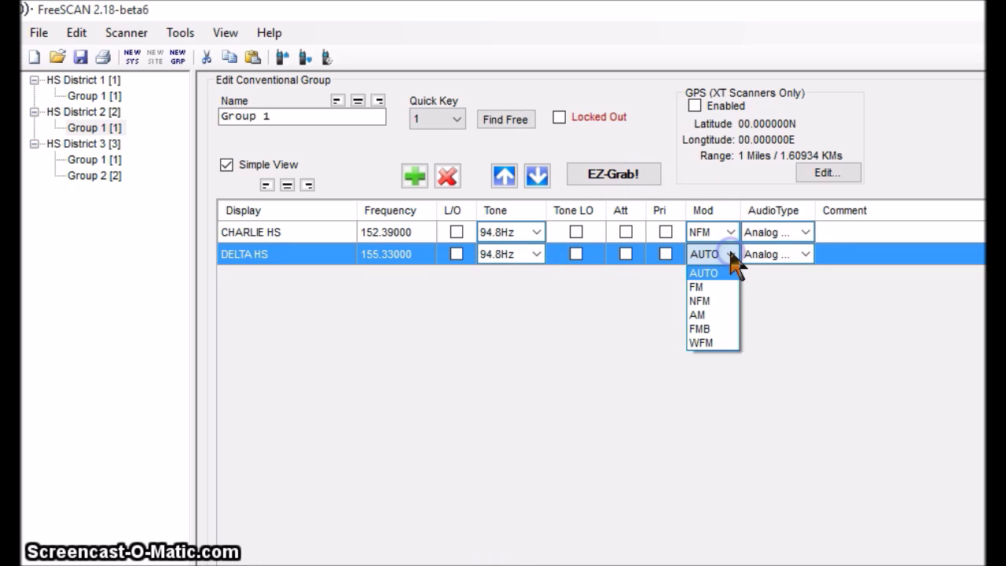
{"action": "left_click", "coordinate": [709, 306]}
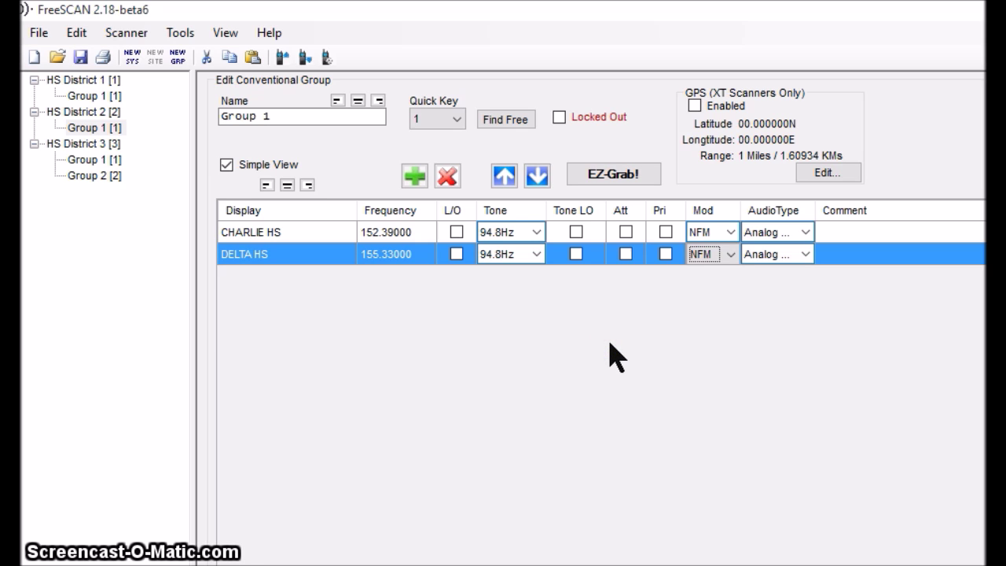
{"action": "left_click", "coordinate": [99, 166]}
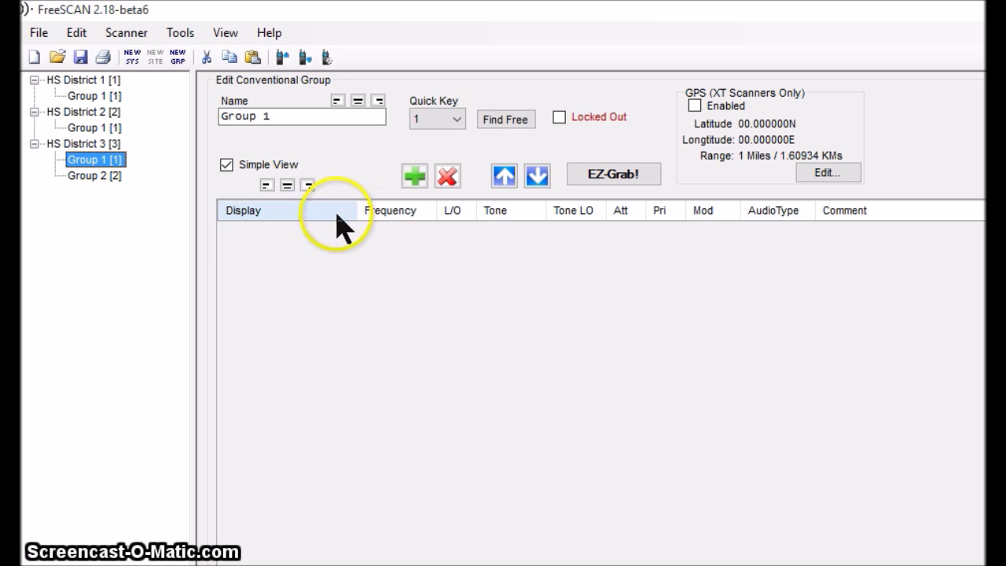
Add two channels and set the first to ECHO HS at 157.6599
{"action": "left_click", "coordinate": [416, 178]}
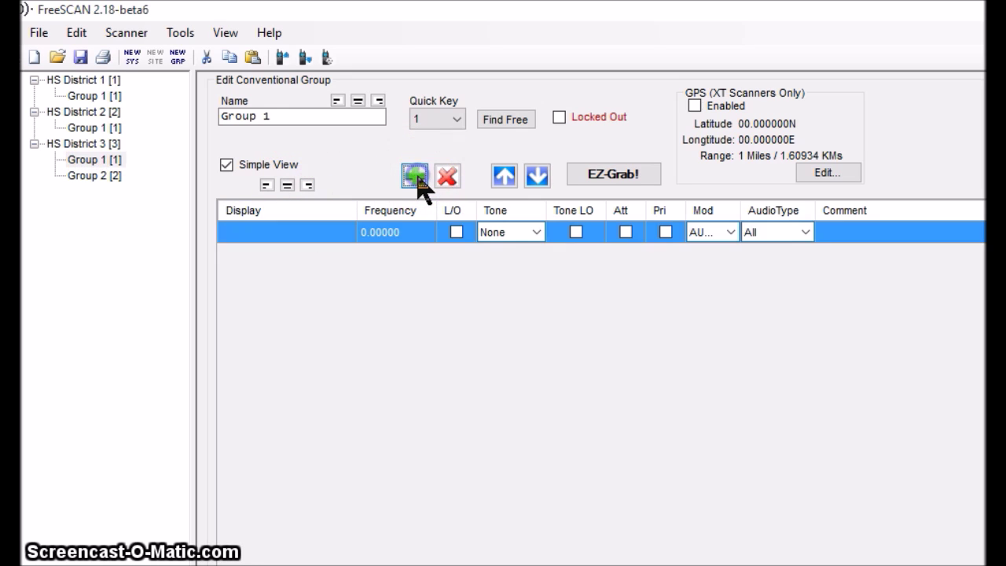
{"action": "left_click", "coordinate": [415, 177]}
{"action": "left_click", "coordinate": [270, 234]}
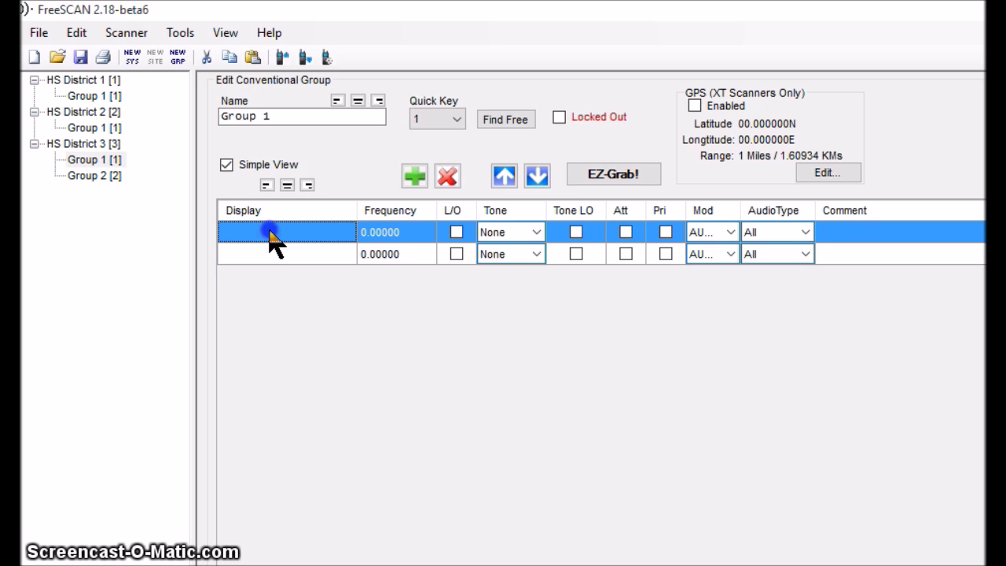
{"action": "left_click", "coordinate": [269, 233]}
{"action": "type", "text": "ECHO HS"}
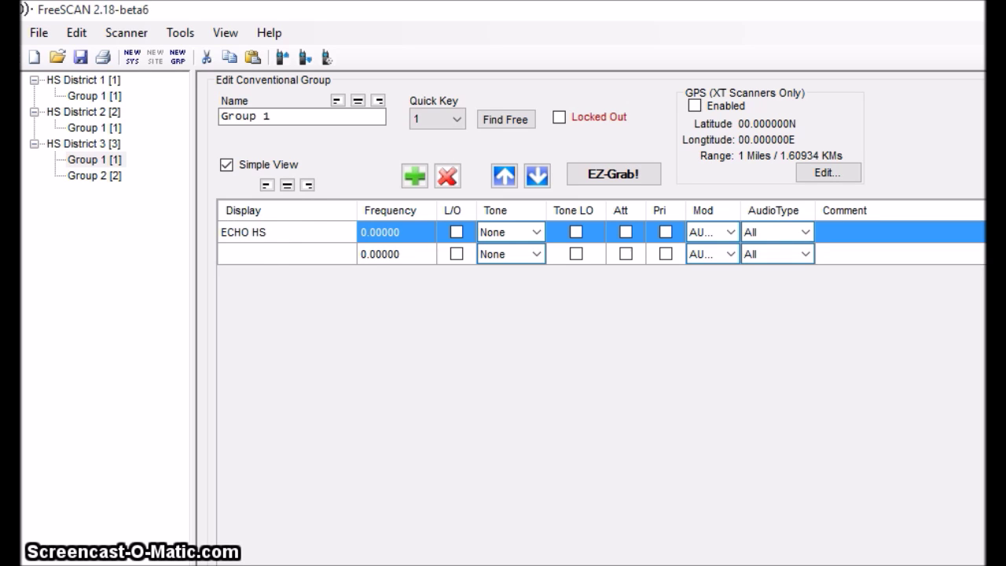
{"action": "left_click", "coordinate": [374, 234]}
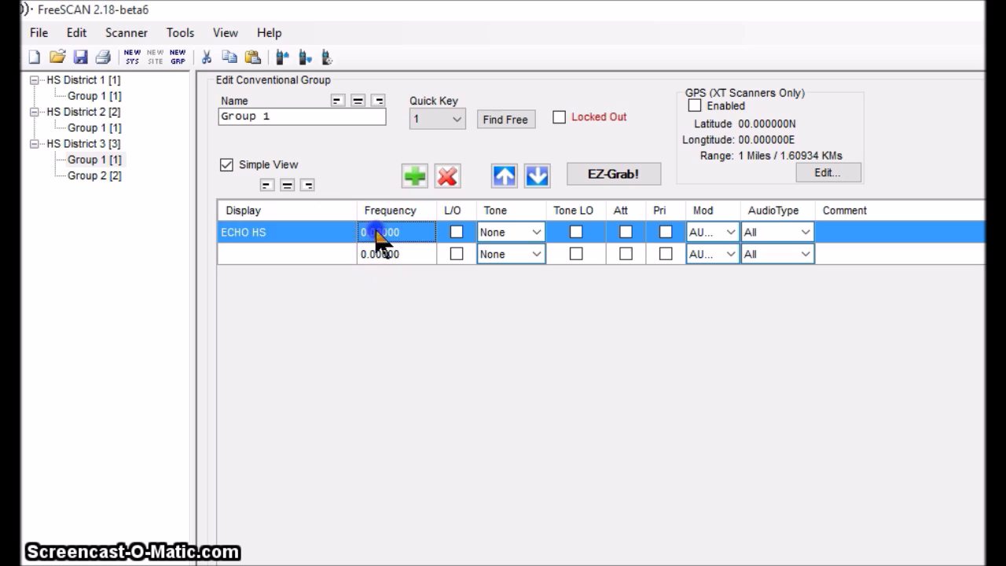
{"action": "left_click", "coordinate": [375, 231]}
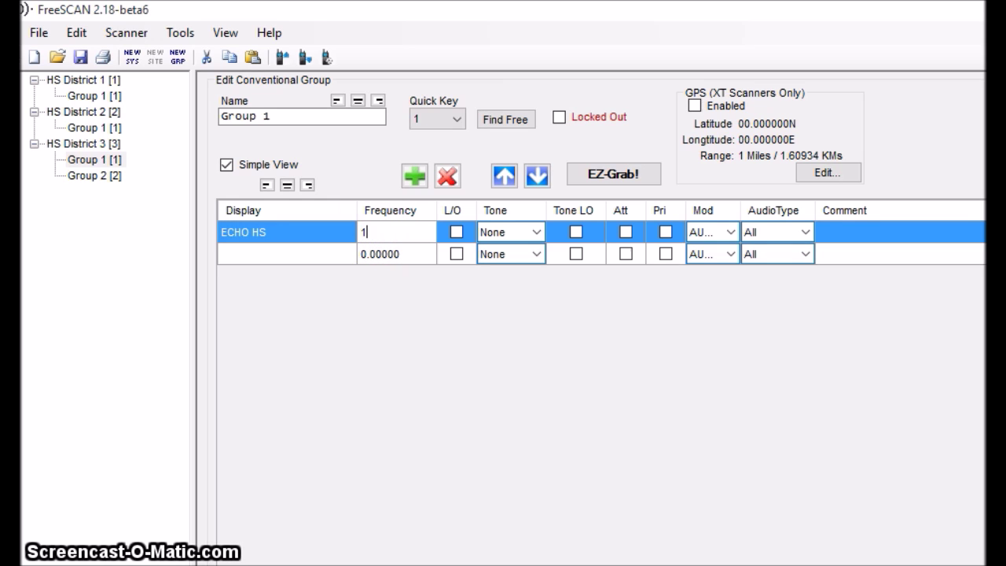
{"action": "type", "text": "157.6599"}
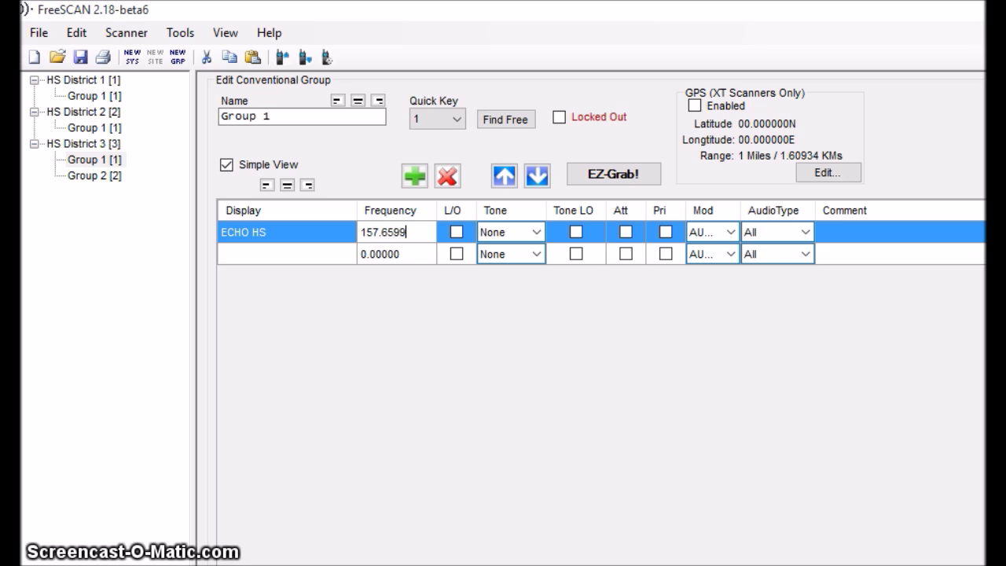
Give ECHO HS tone 94.8Hz and NFM modulation
{"action": "left_click", "coordinate": [537, 233]}
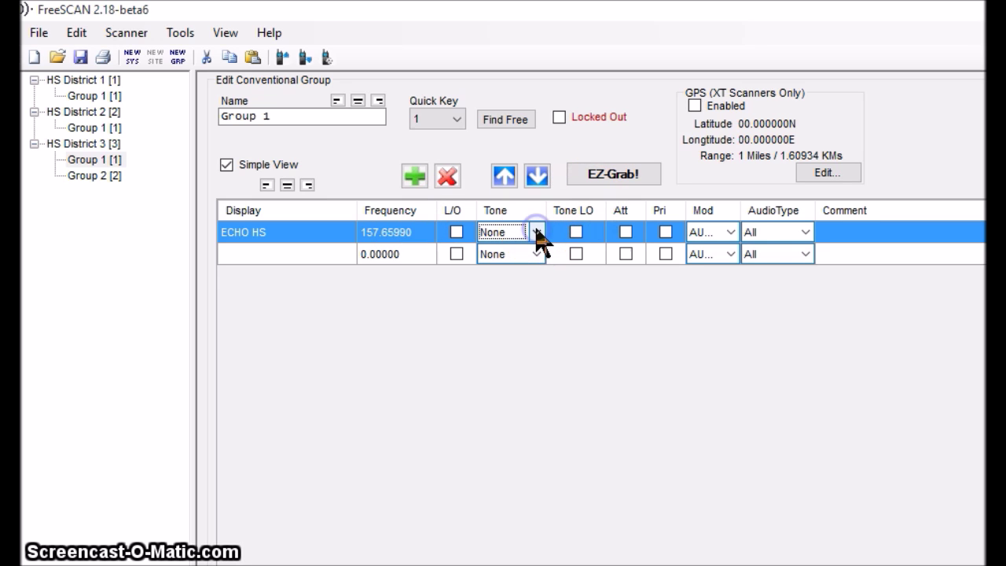
{"action": "left_click", "coordinate": [537, 232]}
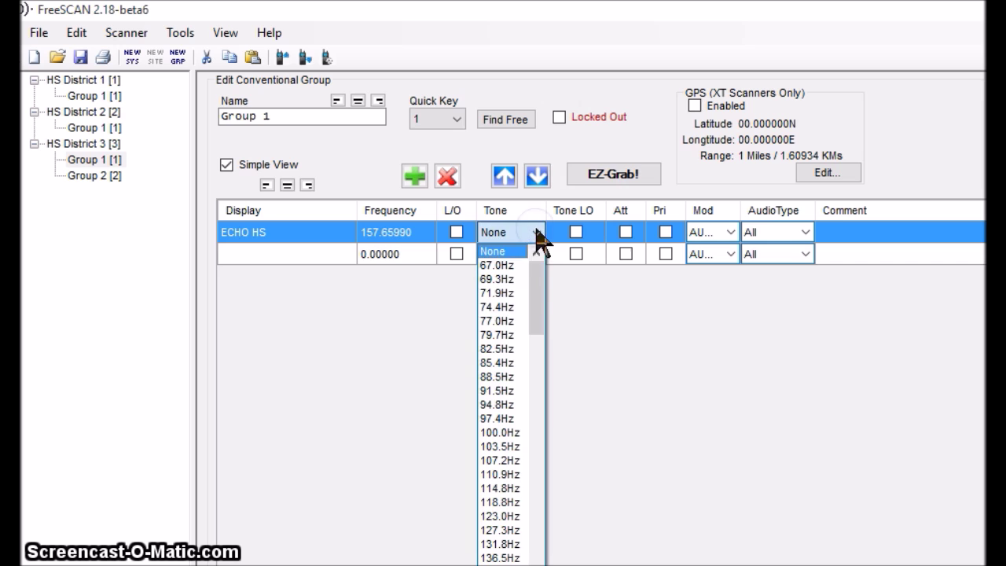
{"action": "left_click", "coordinate": [498, 404]}
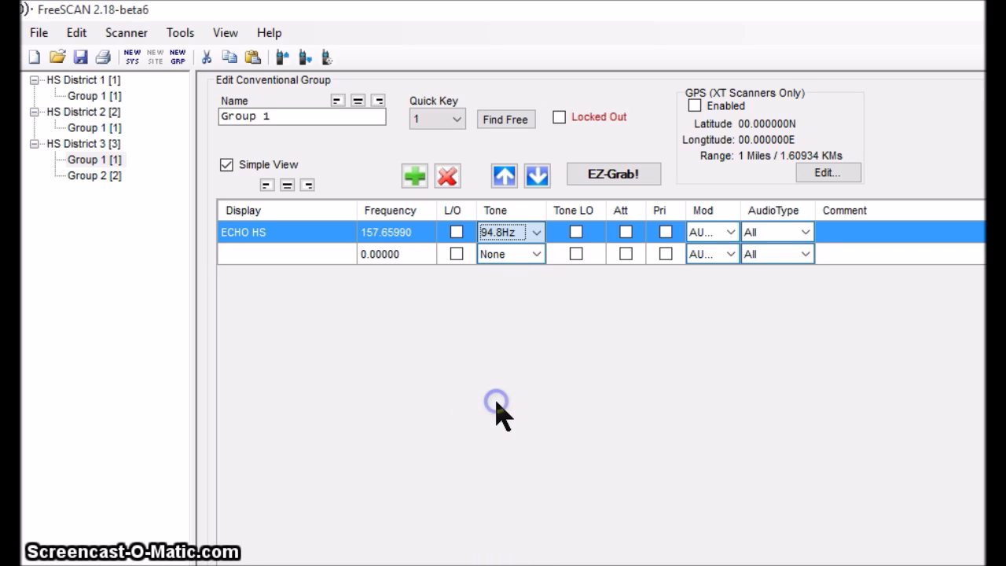
{"action": "left_click", "coordinate": [732, 232]}
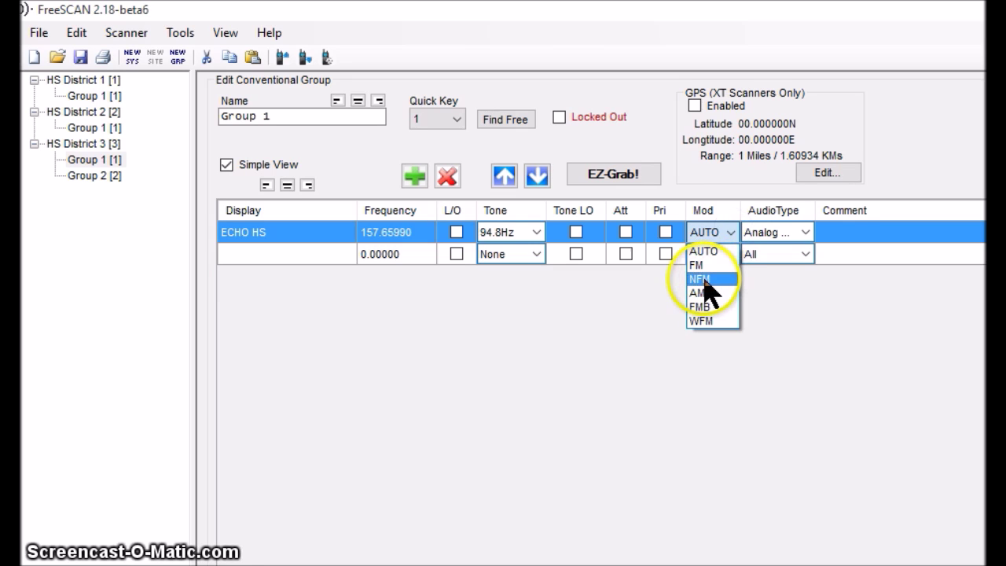
{"action": "left_click", "coordinate": [708, 280]}
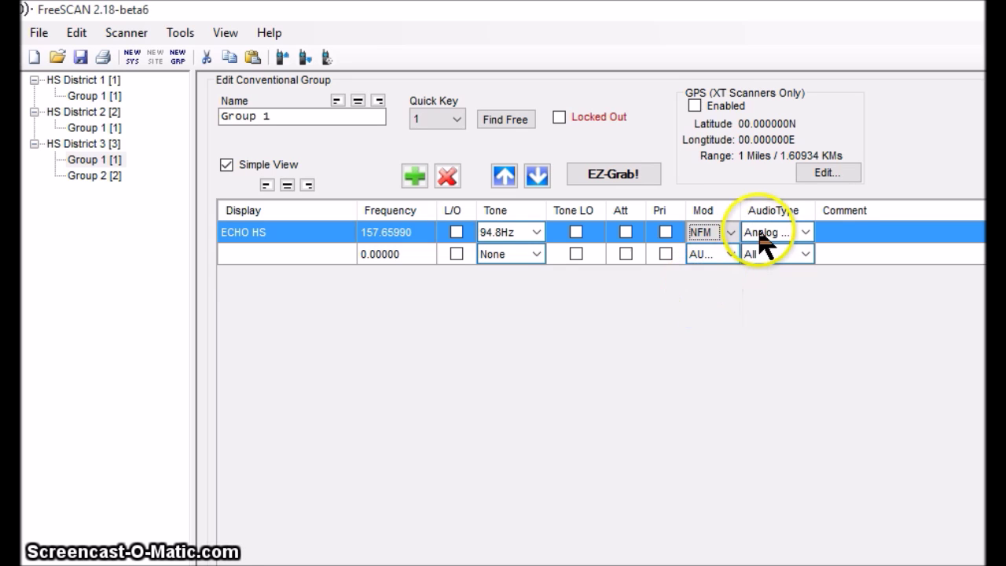
Set the second channel to FOXTROT HS, 160.200, tone DCS 165, NFM modulation
{"action": "left_click", "coordinate": [284, 253]}
{"action": "left_click", "coordinate": [284, 253]}
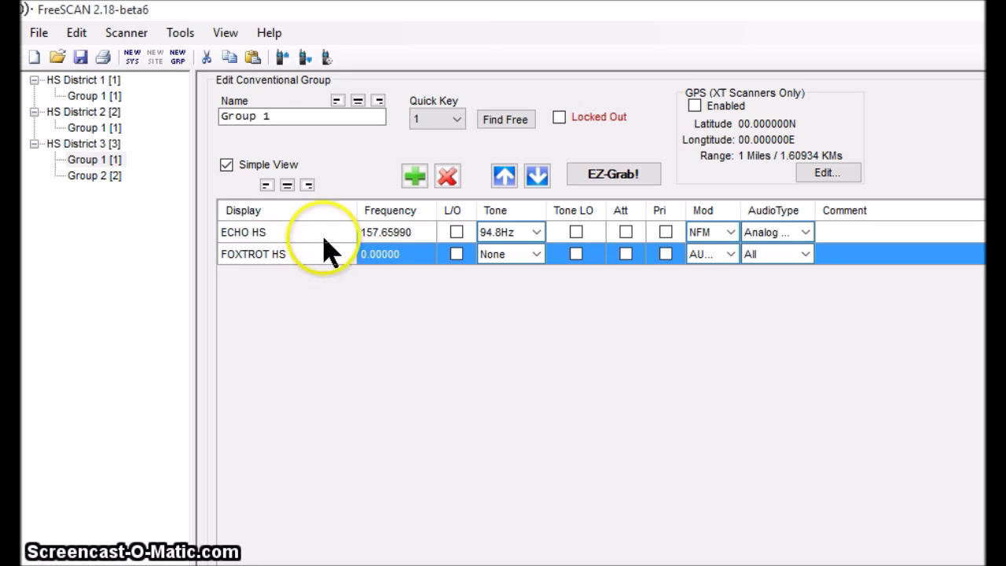
{"action": "left_click", "coordinate": [373, 253]}
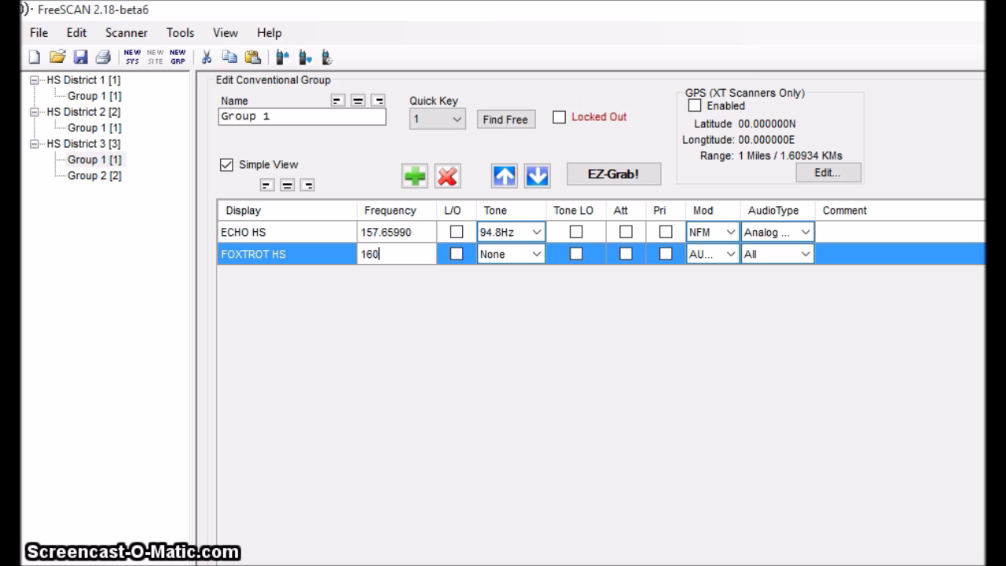
{"action": "type", "text": "160.200"}
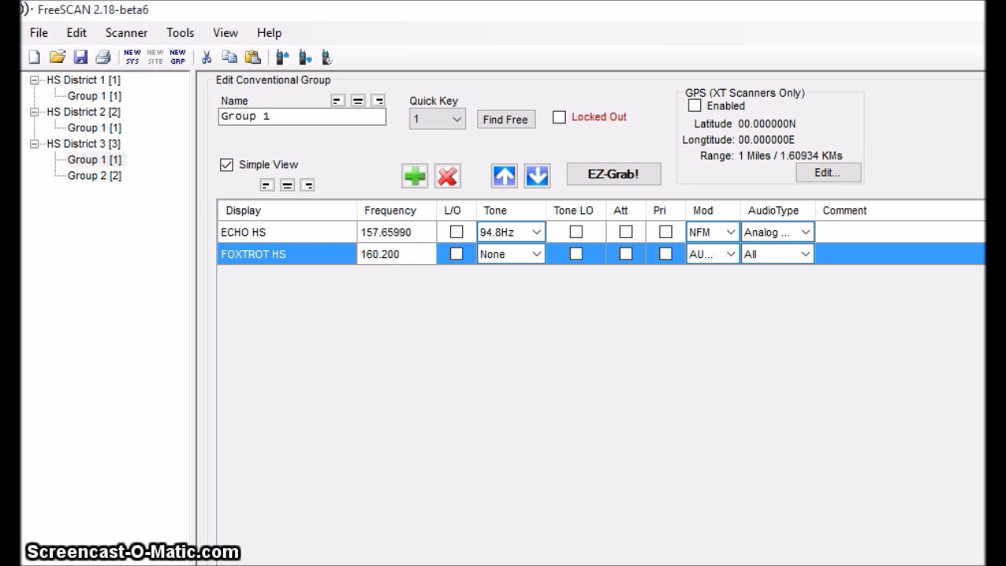
{"action": "left_click", "coordinate": [536, 253]}
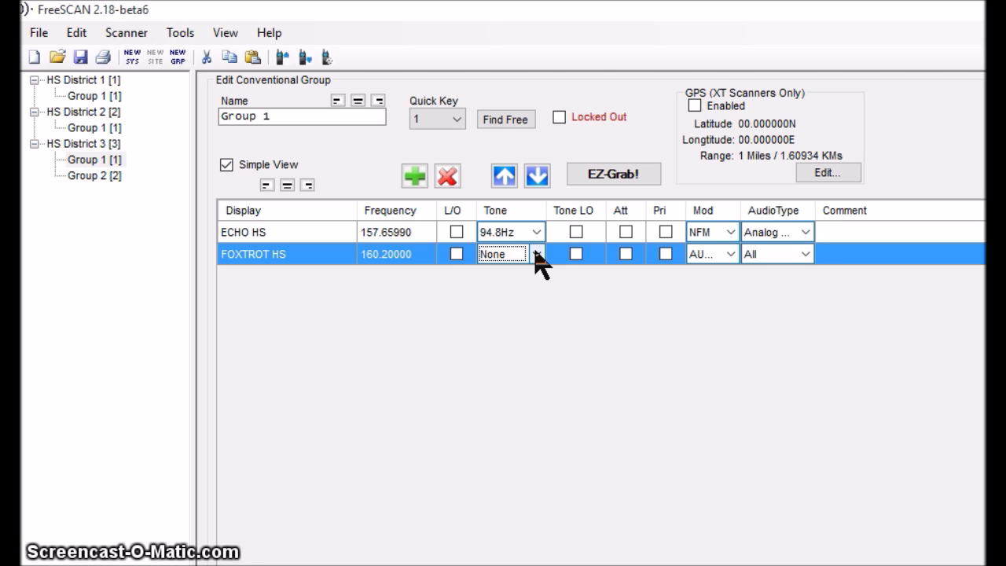
{"action": "left_click", "coordinate": [538, 255]}
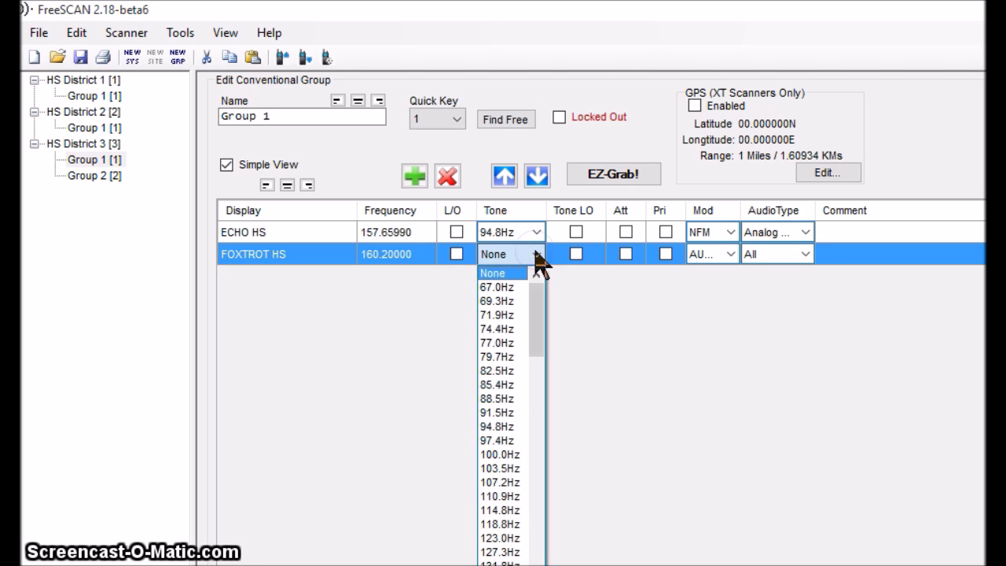
{"action": "left_click_drag", "start_coordinate": [539, 340], "coordinate": [545, 487]}
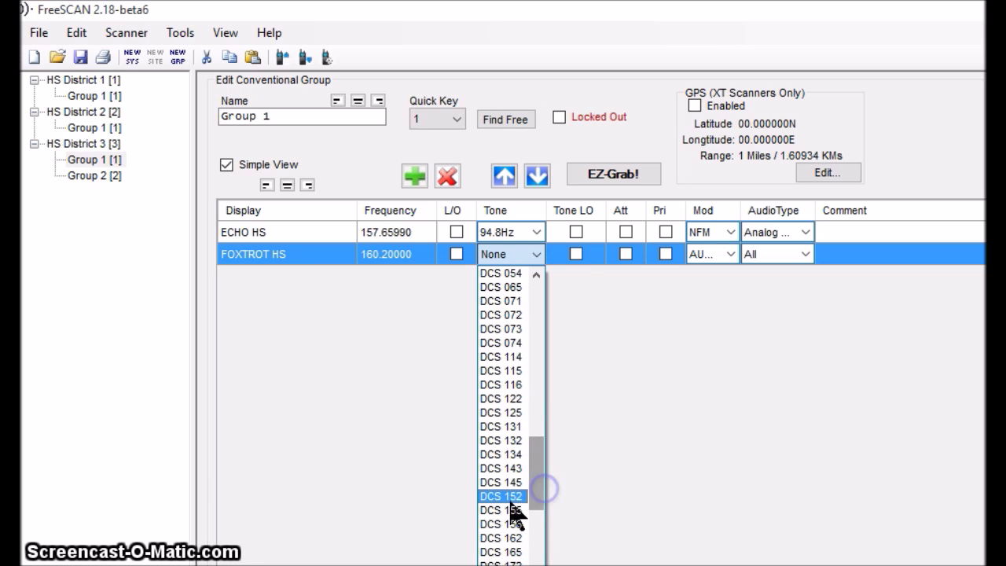
{"action": "left_click", "coordinate": [503, 551]}
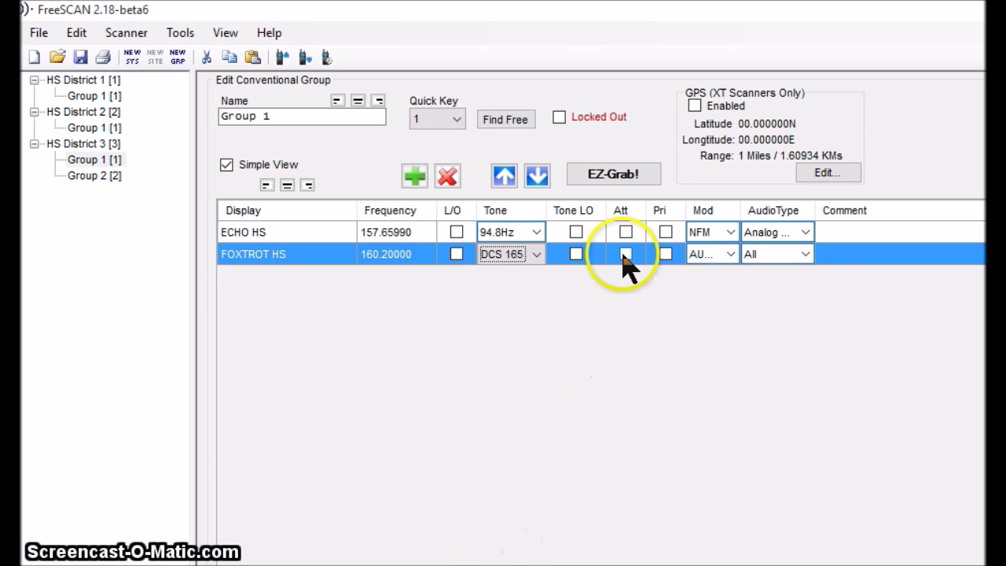
{"action": "left_click", "coordinate": [732, 262]}
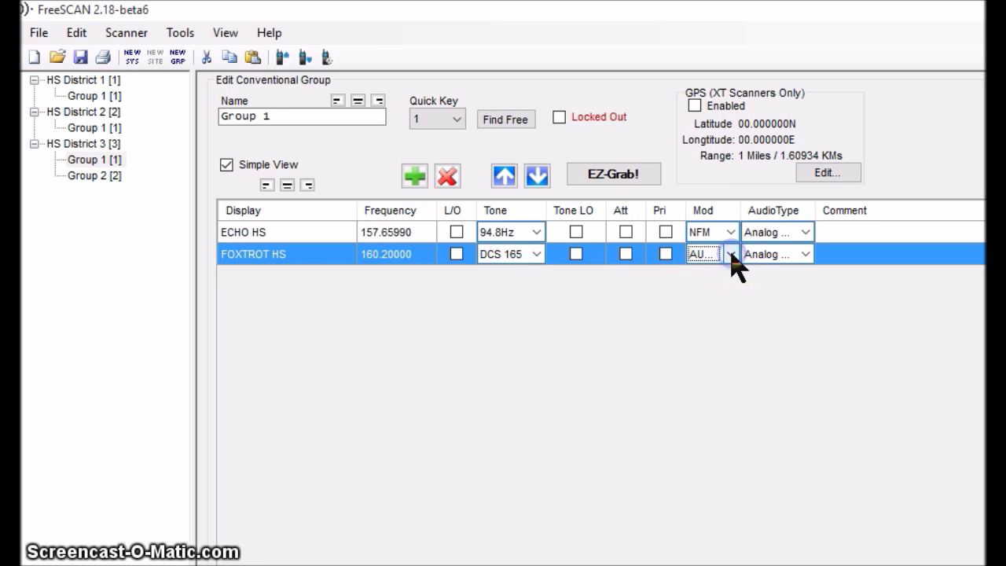
{"action": "left_click", "coordinate": [712, 303]}
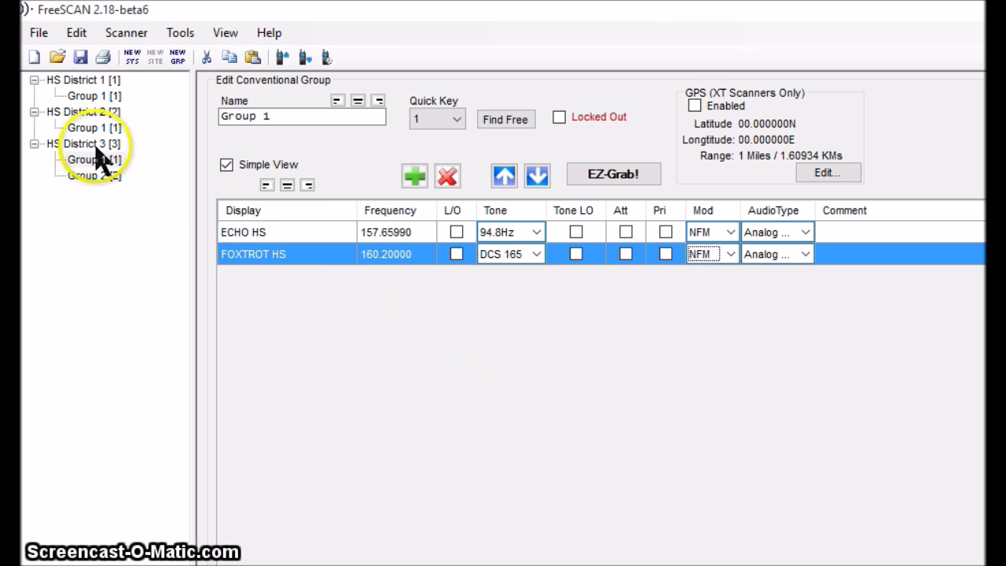
Add two blank channels to District 3's Group 2 and enter GEORGE HS at 152.4
{"action": "left_click", "coordinate": [94, 176]}
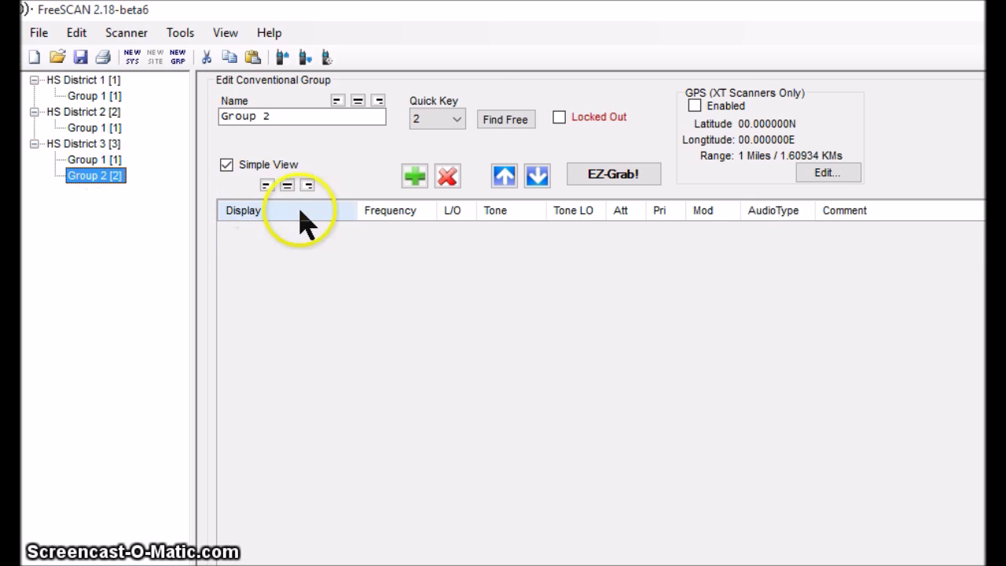
{"action": "left_click", "coordinate": [414, 177]}
{"action": "left_click", "coordinate": [414, 177]}
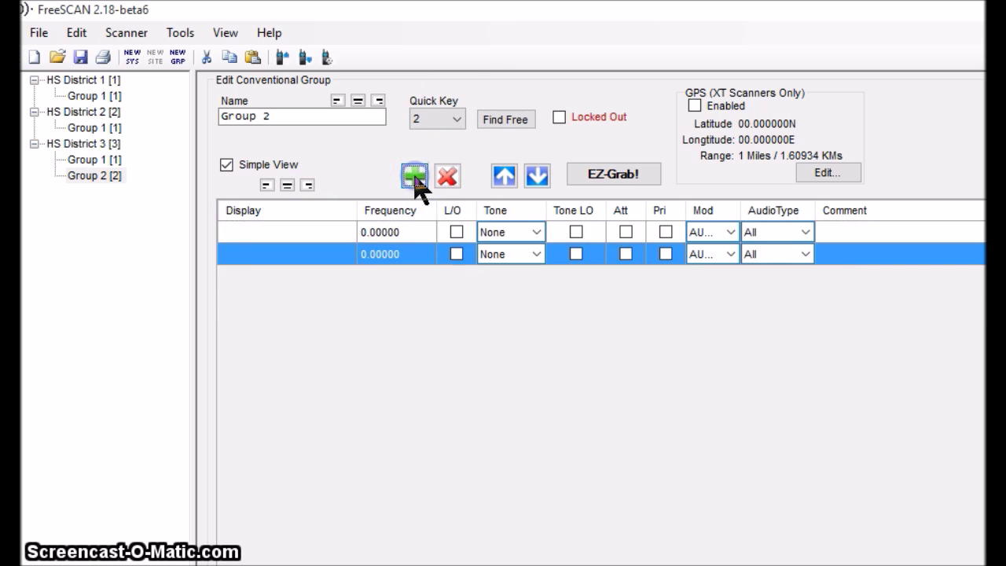
{"action": "left_click", "coordinate": [287, 233]}
{"action": "left_click", "coordinate": [286, 229]}
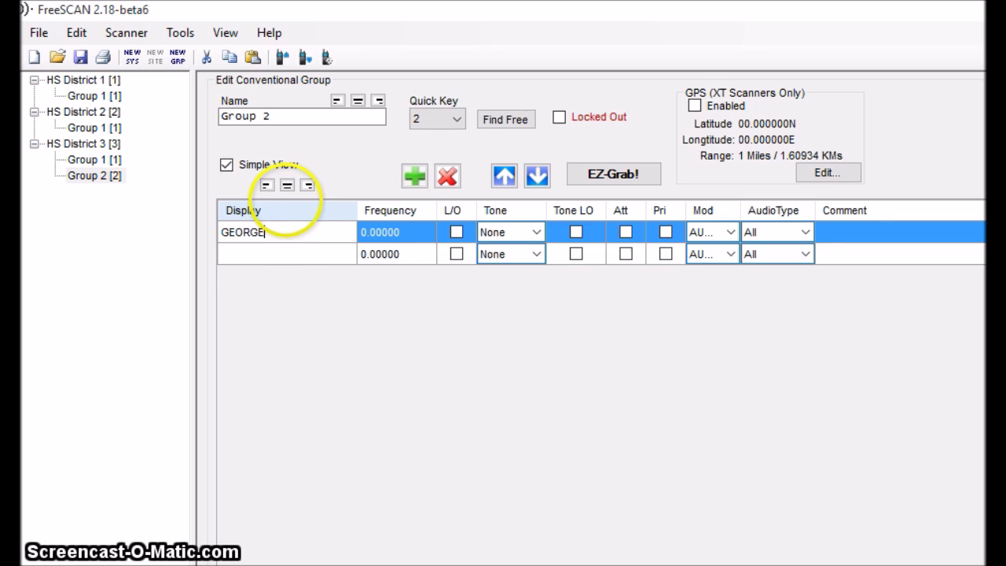
{"action": "type", "text": "GEORGE HS"}
{"action": "left_click", "coordinate": [382, 233]}
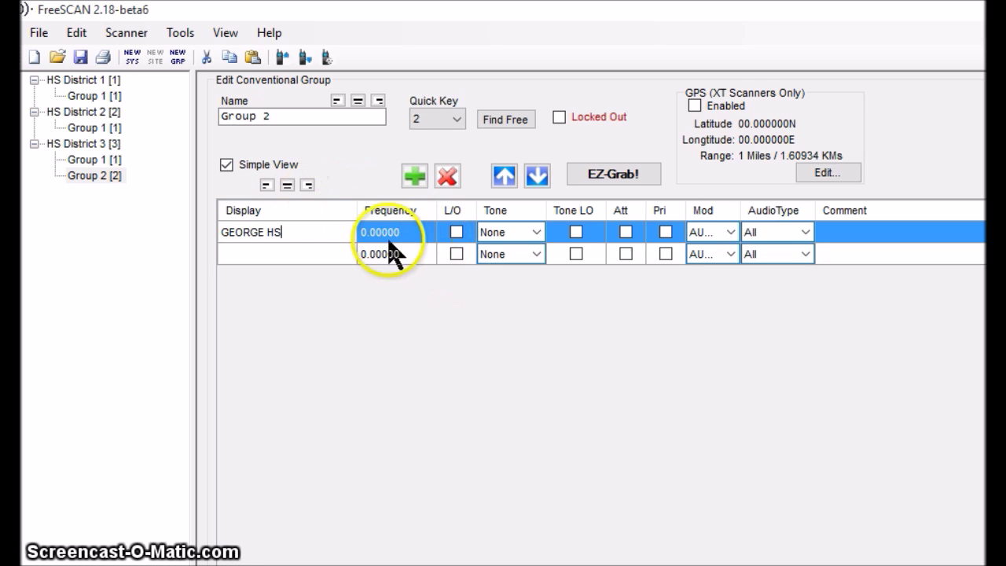
{"action": "left_click", "coordinate": [383, 232]}
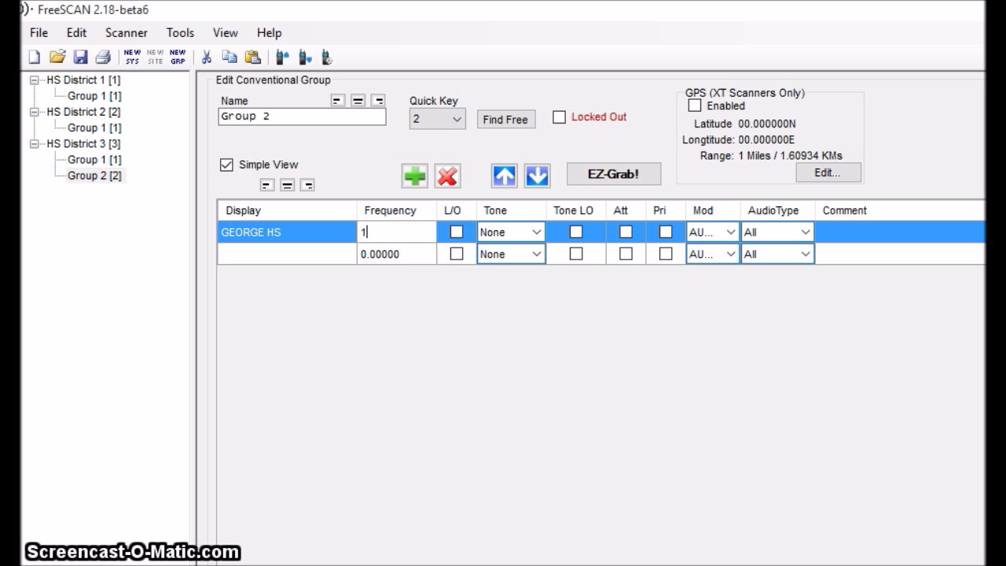
{"action": "type", "text": "152.465"}
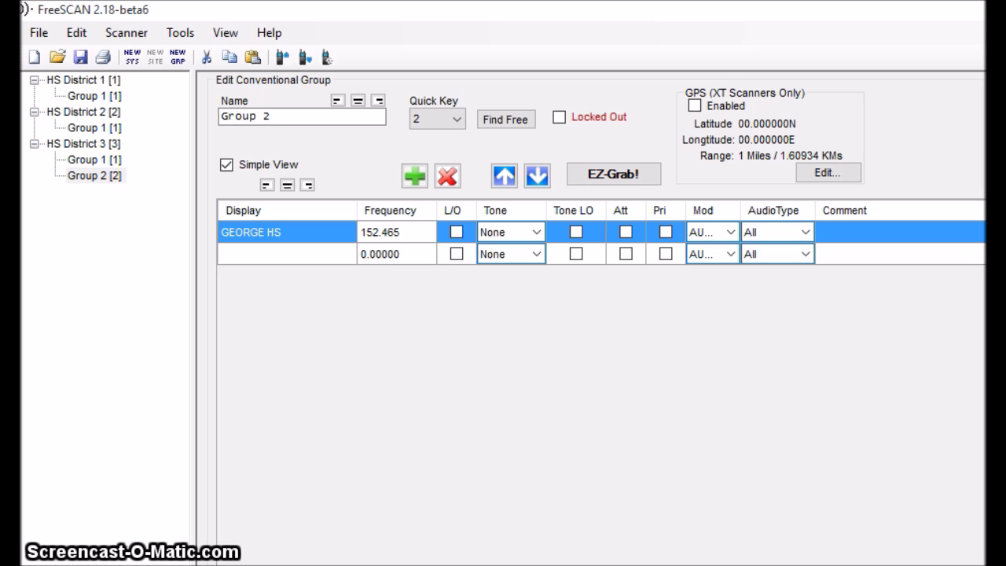
Give GEORGE HS the DCS 311 tone and NFM modulation
{"action": "left_click", "coordinate": [536, 232]}
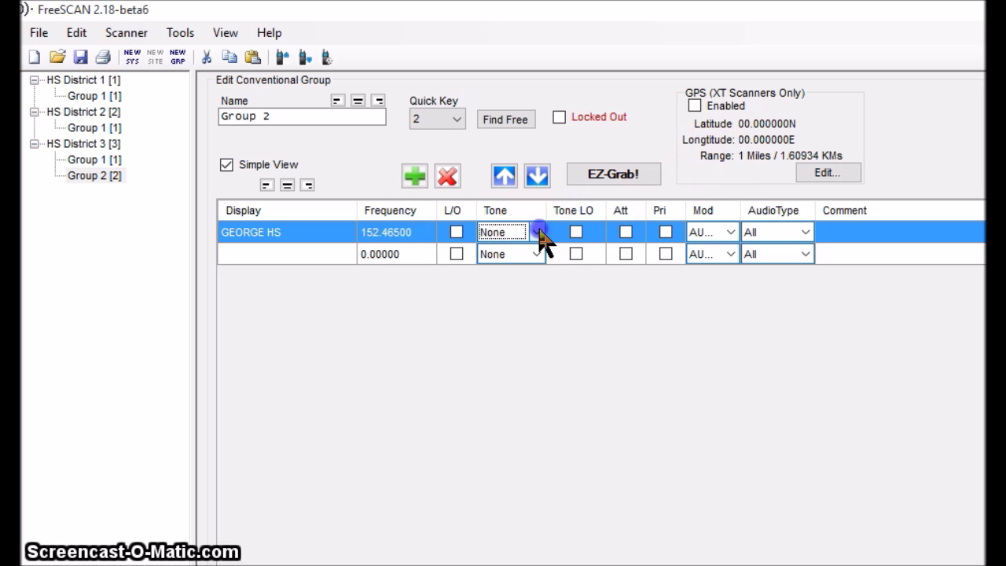
{"action": "left_click", "coordinate": [538, 233]}
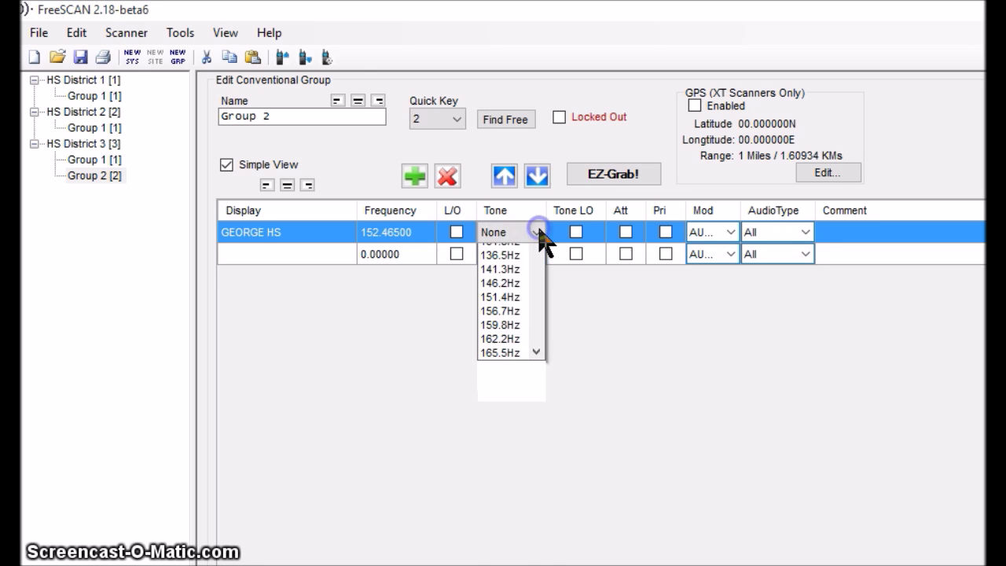
{"action": "left_click_drag", "start_coordinate": [540, 253], "coordinate": [546, 530]}
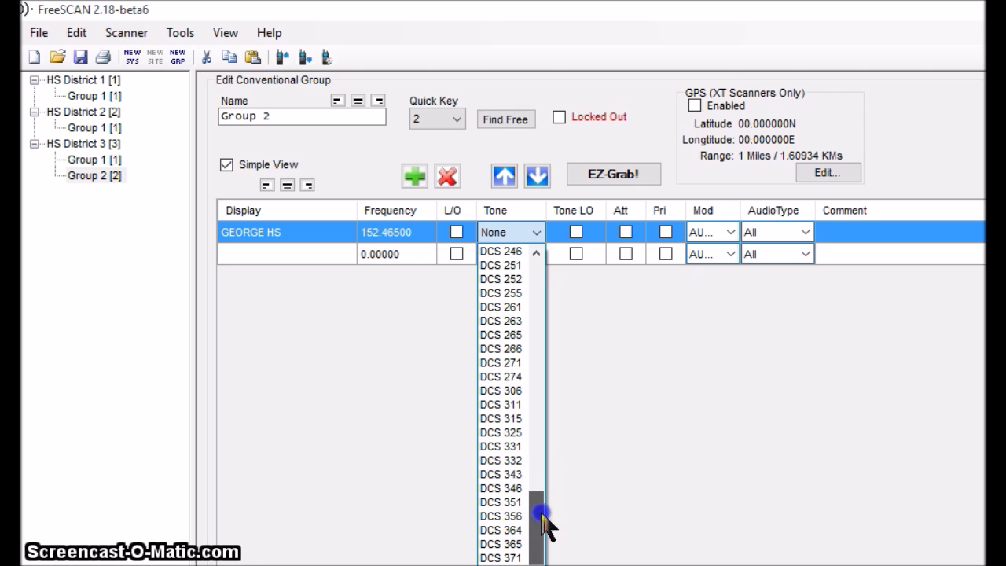
{"action": "left_click", "coordinate": [500, 405]}
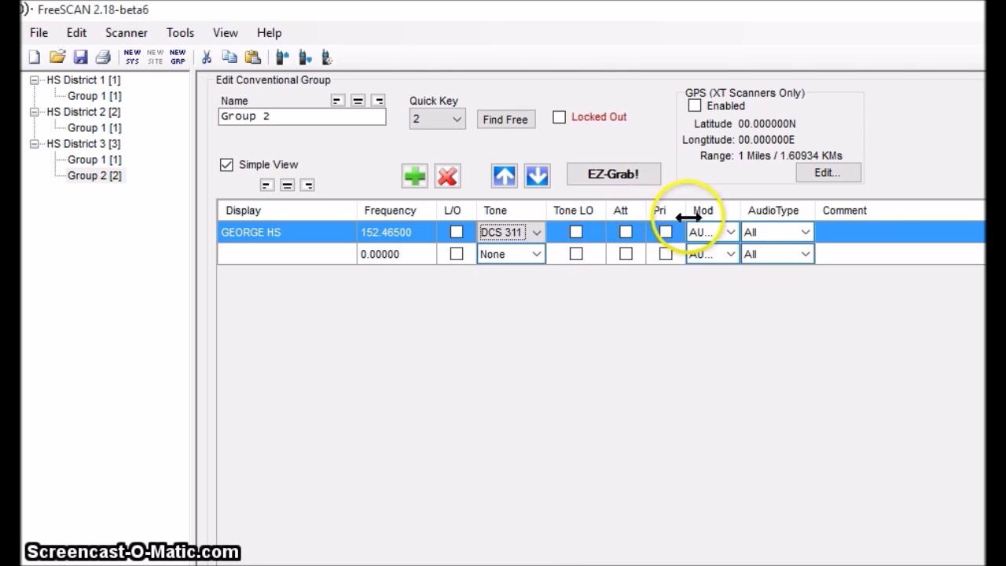
{"action": "left_click", "coordinate": [731, 232]}
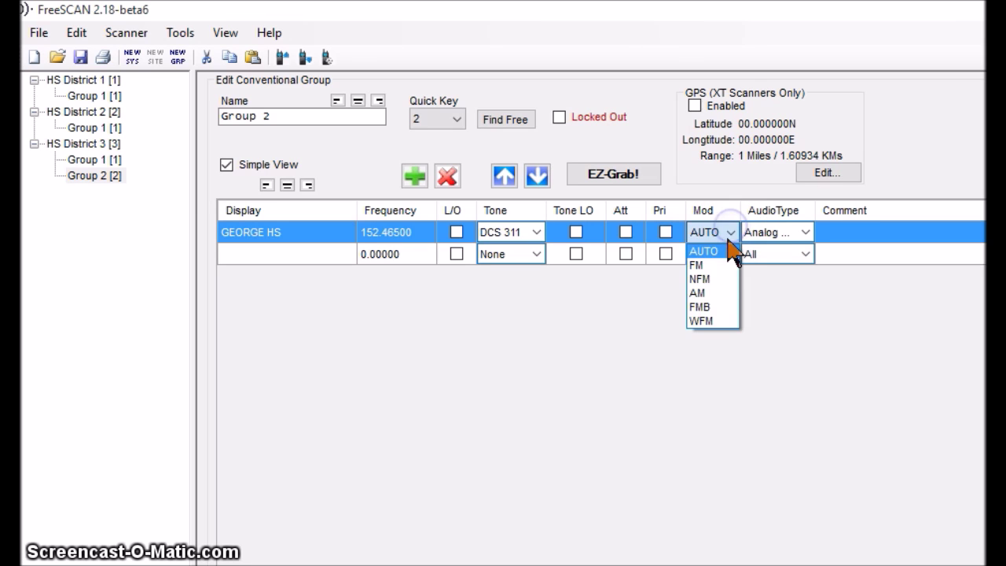
{"action": "left_click", "coordinate": [707, 283]}
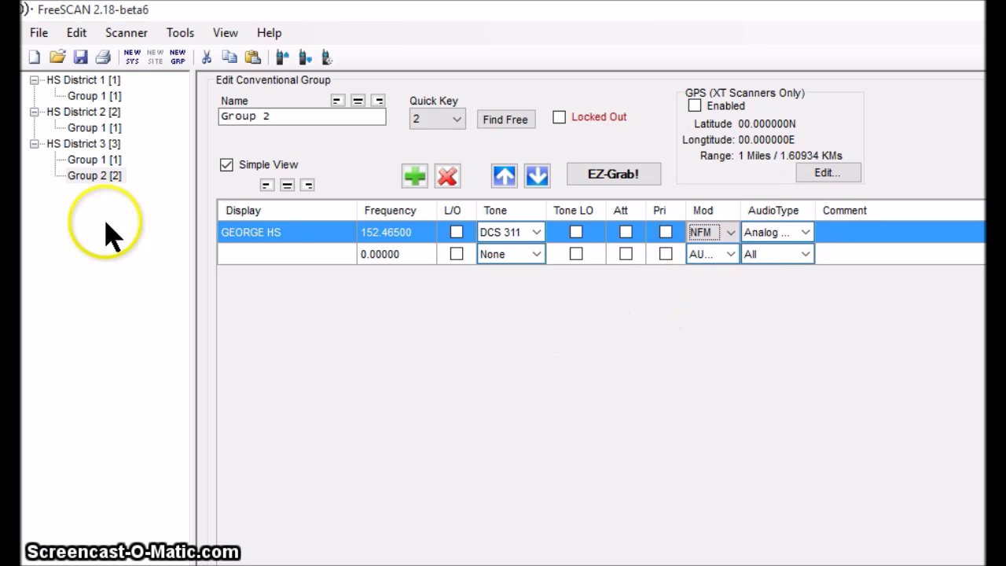
Add HOLLY HS at 155.16000 with a 94.8Hz tone and NFM modulation
{"action": "left_click", "coordinate": [263, 255]}
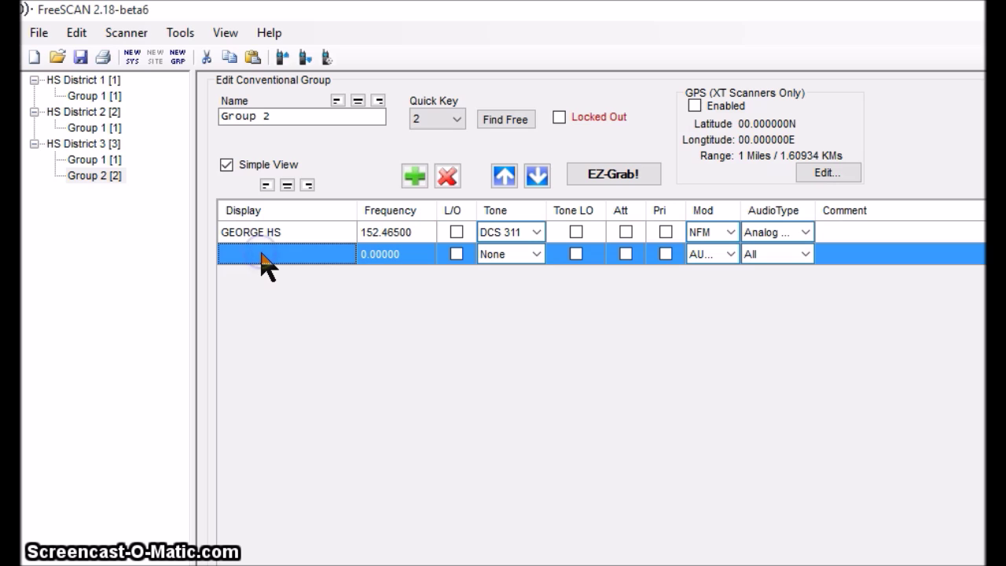
{"action": "type", "text": "HOLLY HS"}
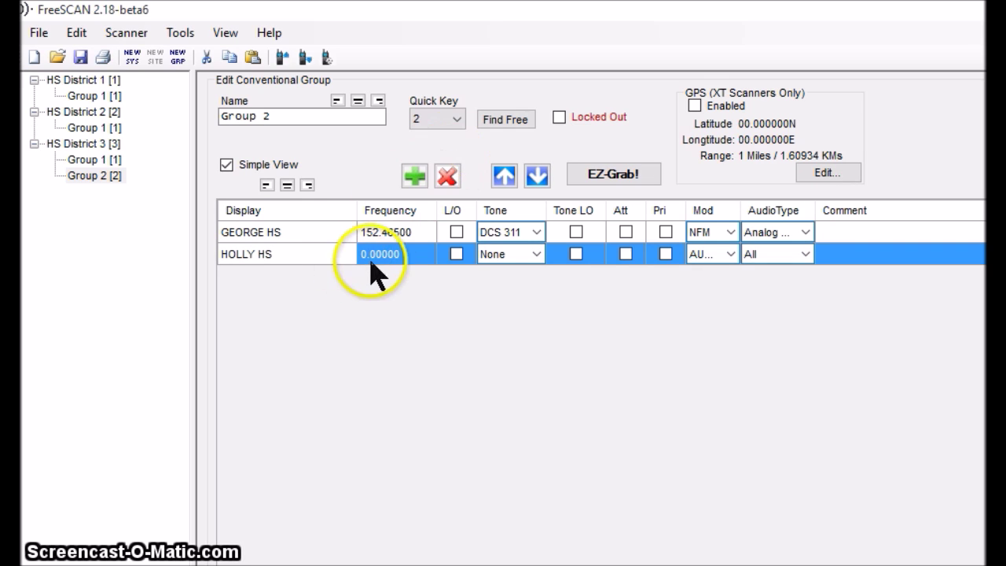
{"action": "left_click", "coordinate": [382, 254]}
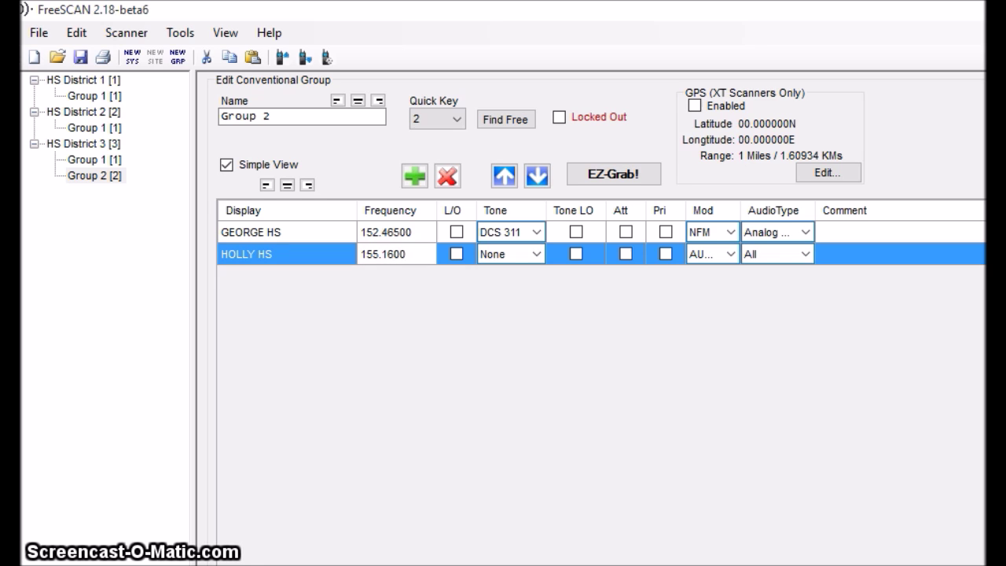
{"action": "left_click", "coordinate": [538, 254]}
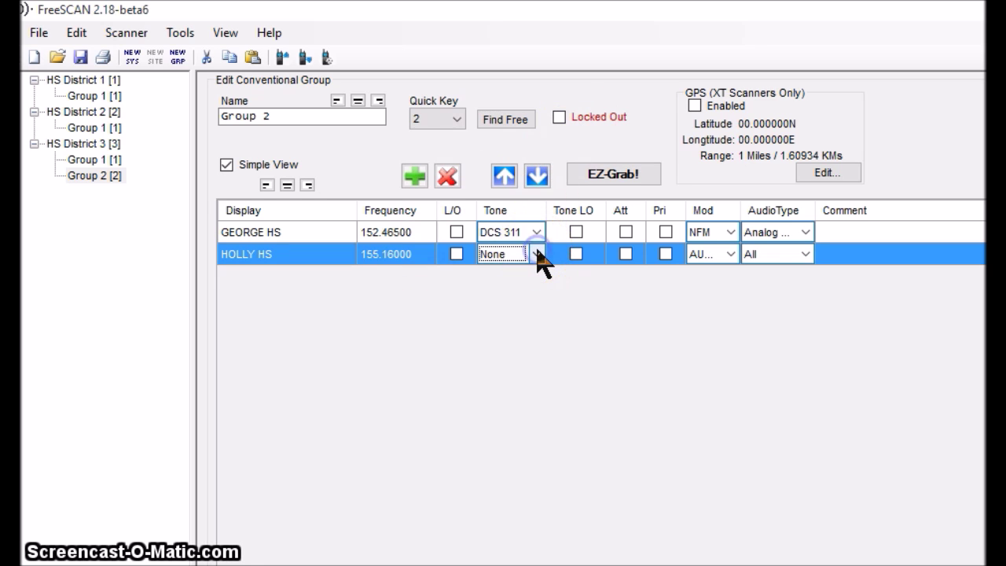
{"action": "left_click", "coordinate": [538, 254]}
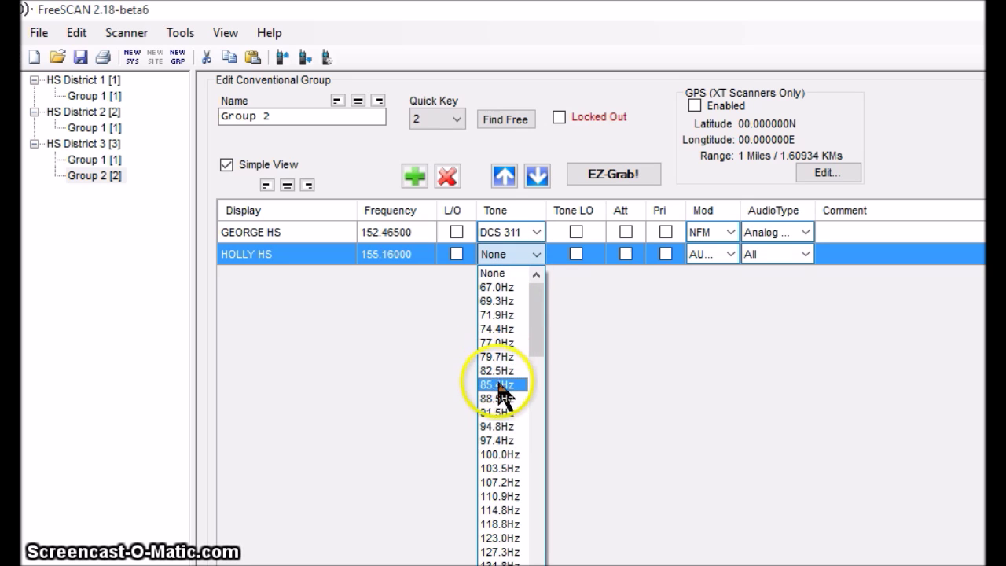
{"action": "left_click", "coordinate": [499, 426]}
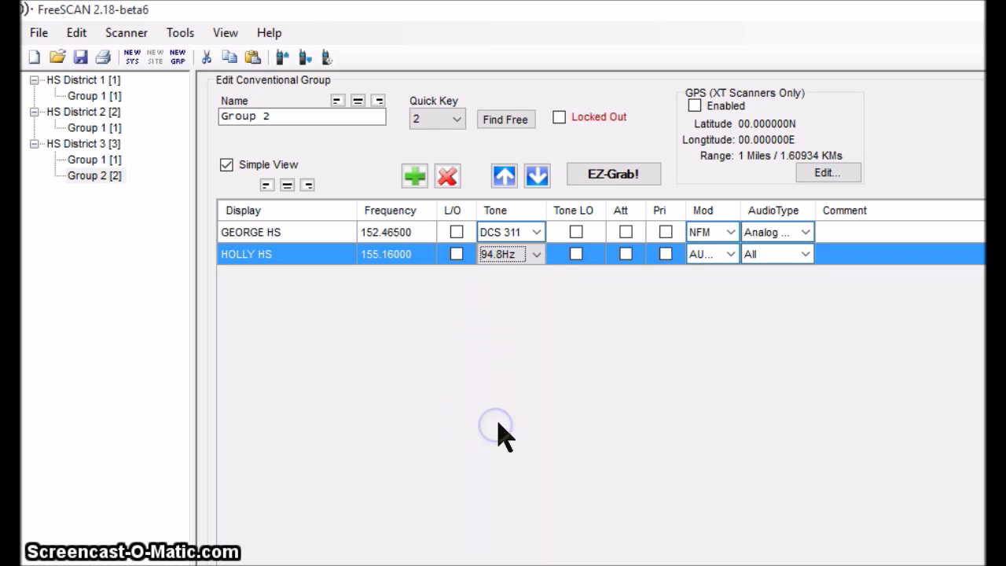
{"action": "left_click", "coordinate": [729, 254]}
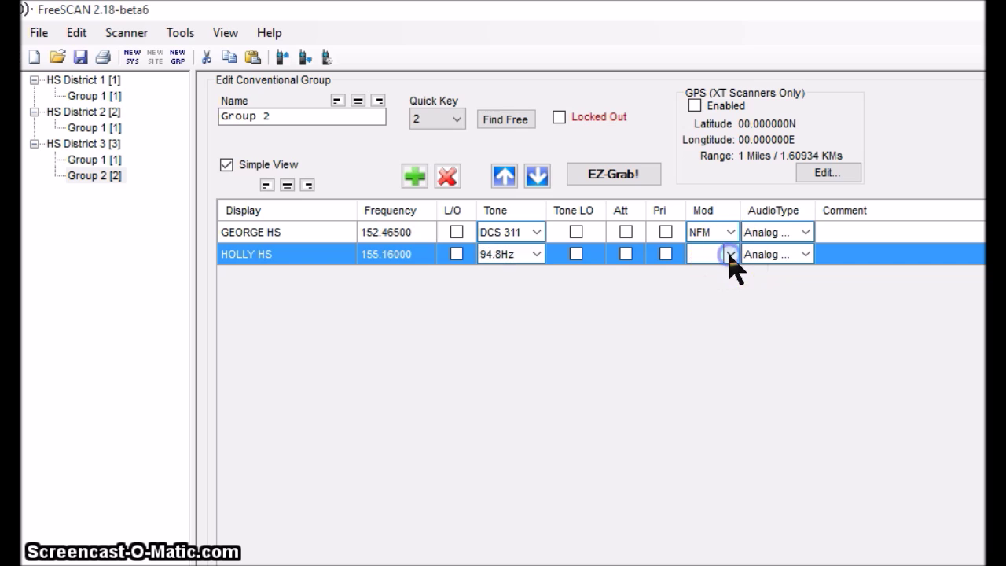
{"action": "left_click", "coordinate": [703, 284]}
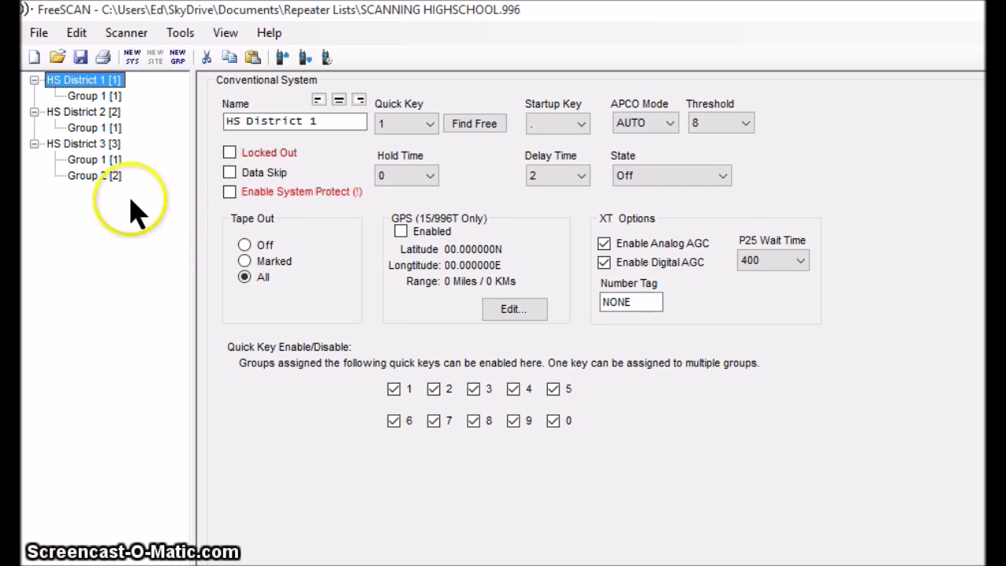
In District 3's Group 1, change ECHO HS's frequency to 157.6500
{"action": "left_click", "coordinate": [94, 161]}
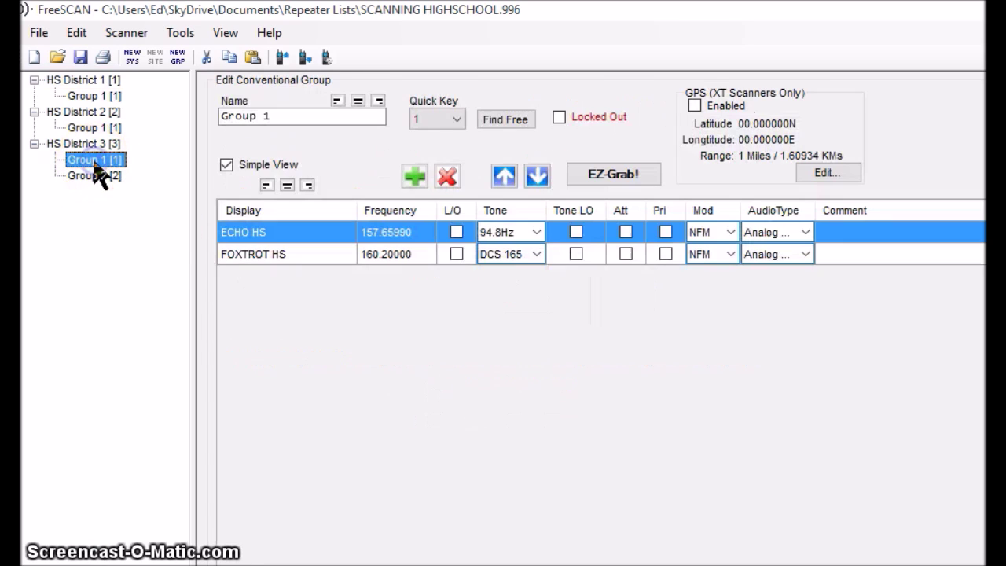
{"action": "left_click", "coordinate": [396, 232]}
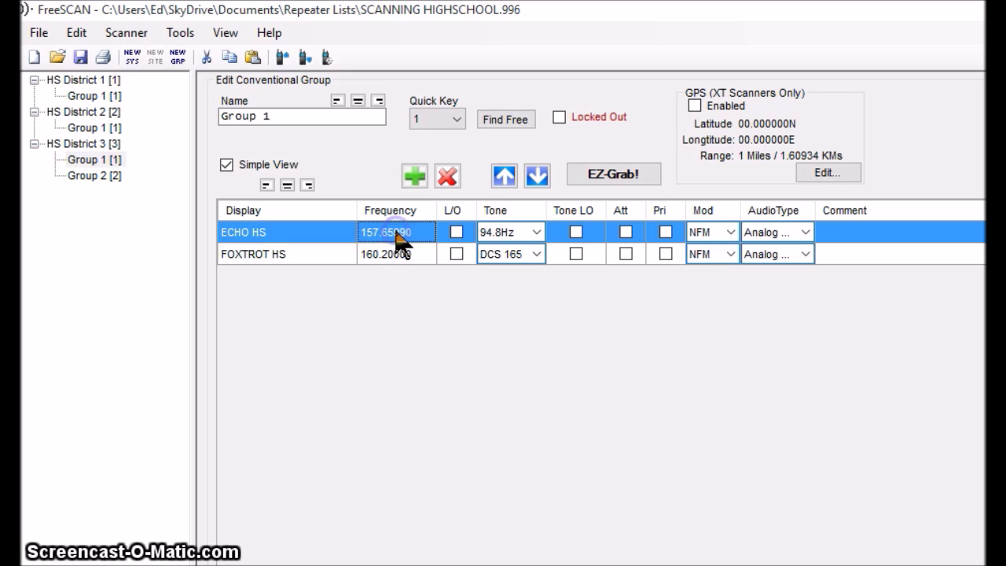
{"action": "left_click", "coordinate": [395, 232]}
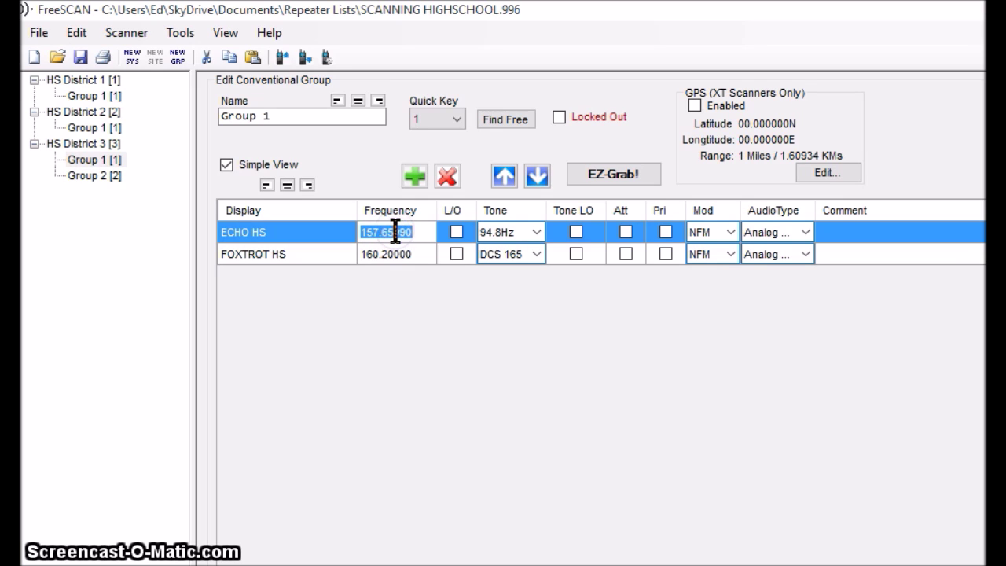
{"action": "type", "text": "157.6500"}
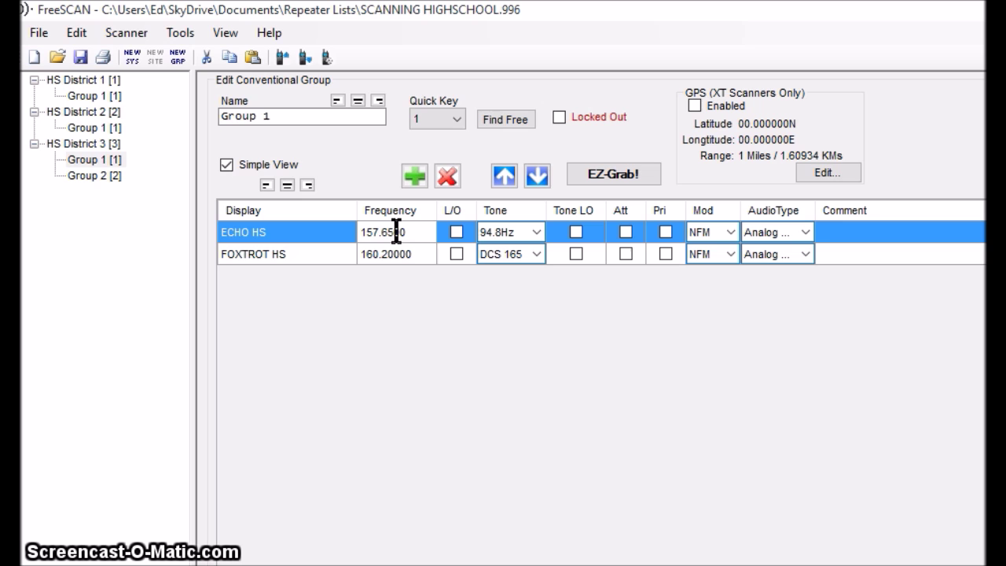
{"action": "key", "text": "Return"}
{"action": "left_click", "coordinate": [414, 335]}
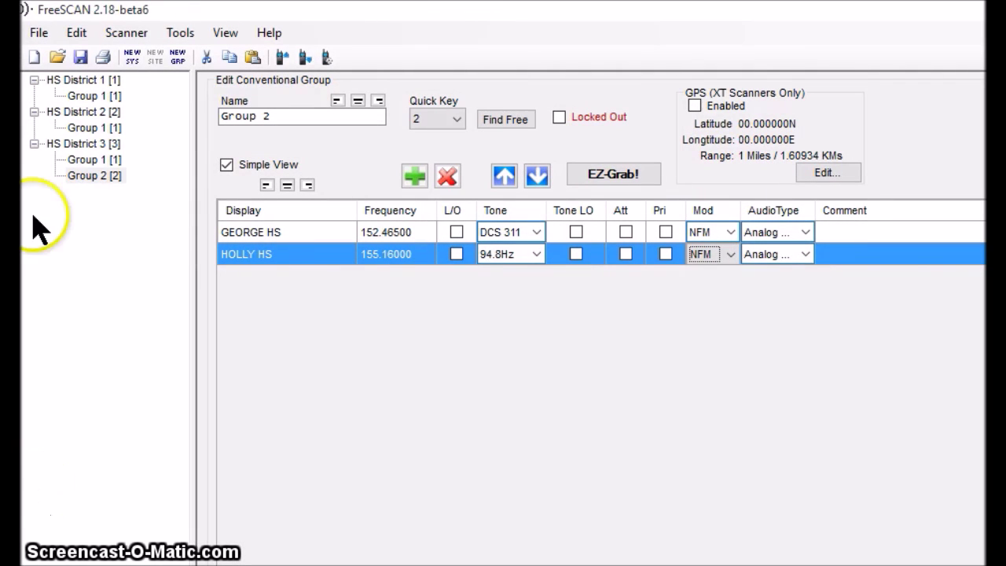
Save the scanner file under the new name 'SCANNING HIGHSCHOOL' with Save As
{"action": "left_click", "coordinate": [37, 35]}
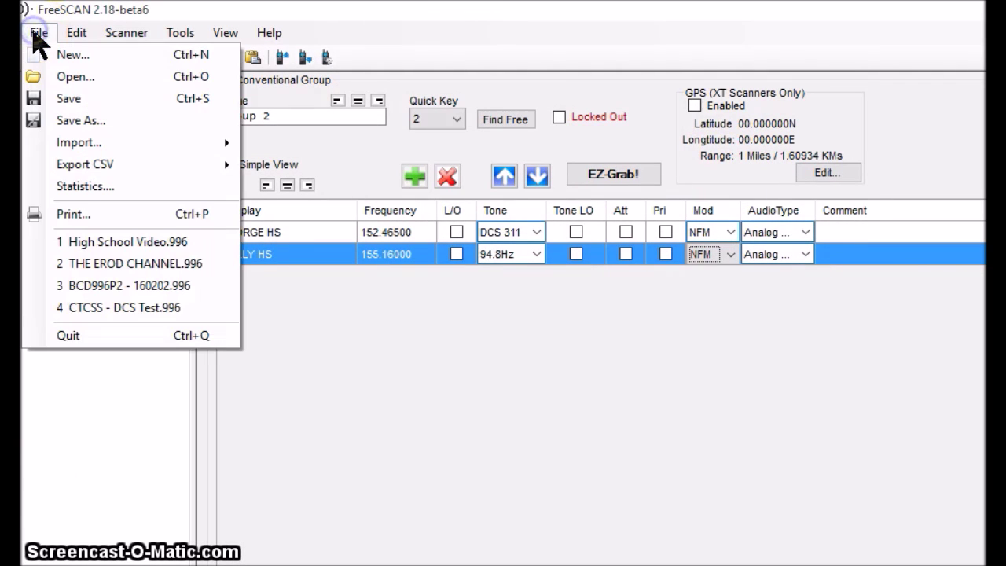
{"action": "left_click", "coordinate": [67, 120]}
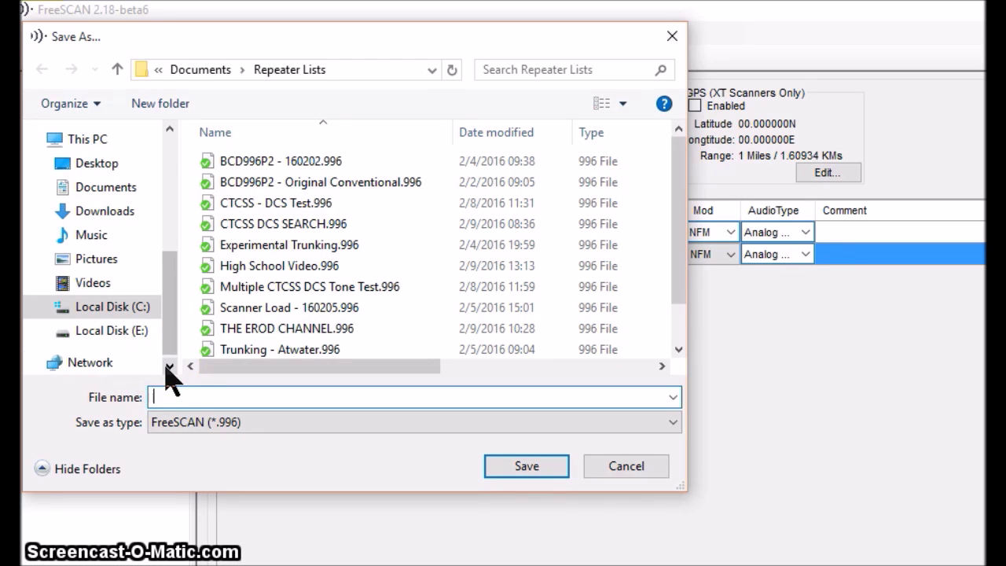
{"action": "left_click", "coordinate": [169, 378]}
{"action": "type", "text": "ScANNING"}
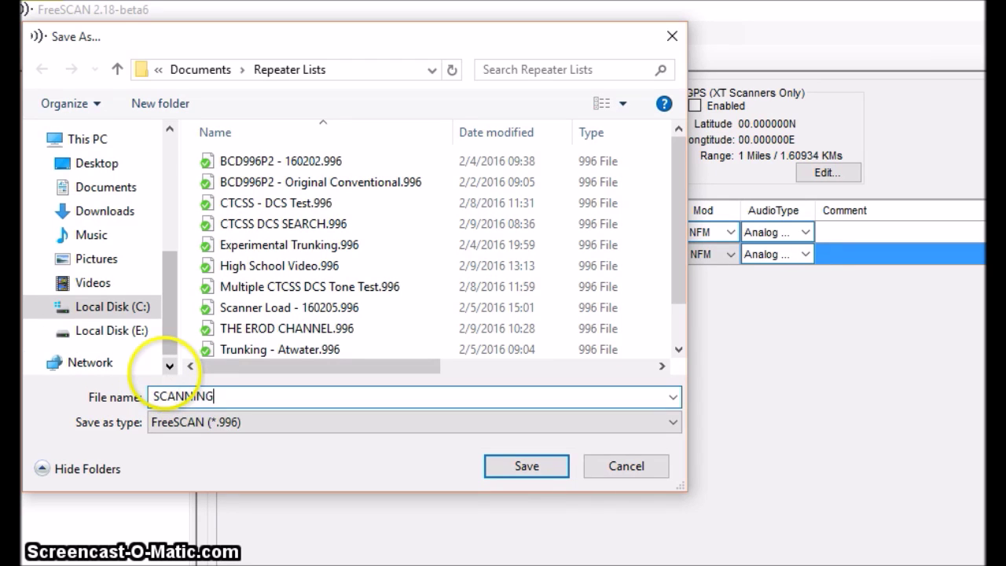
{"action": "type", "text": " HIGHSCHOOL"}
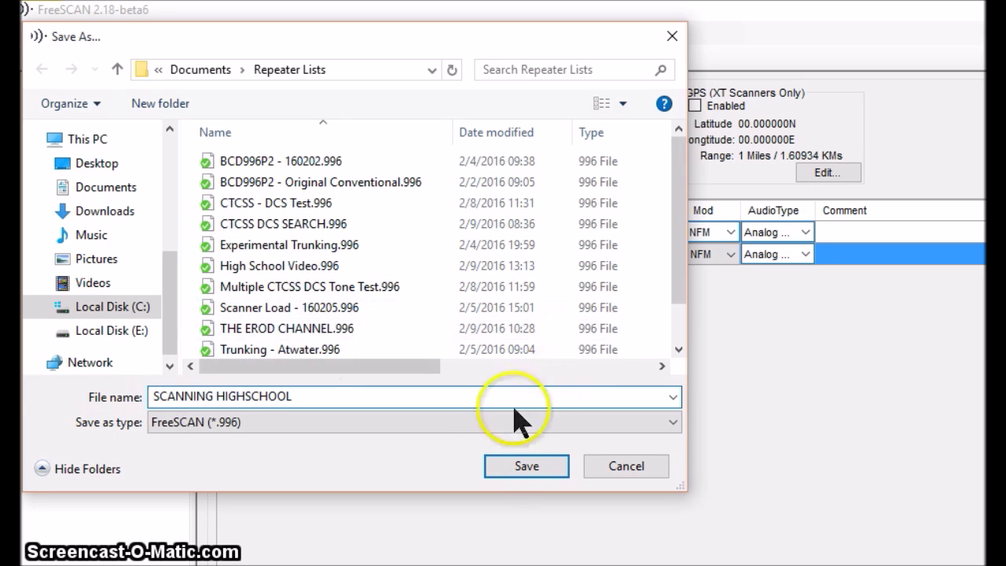
{"action": "left_click", "coordinate": [498, 474]}
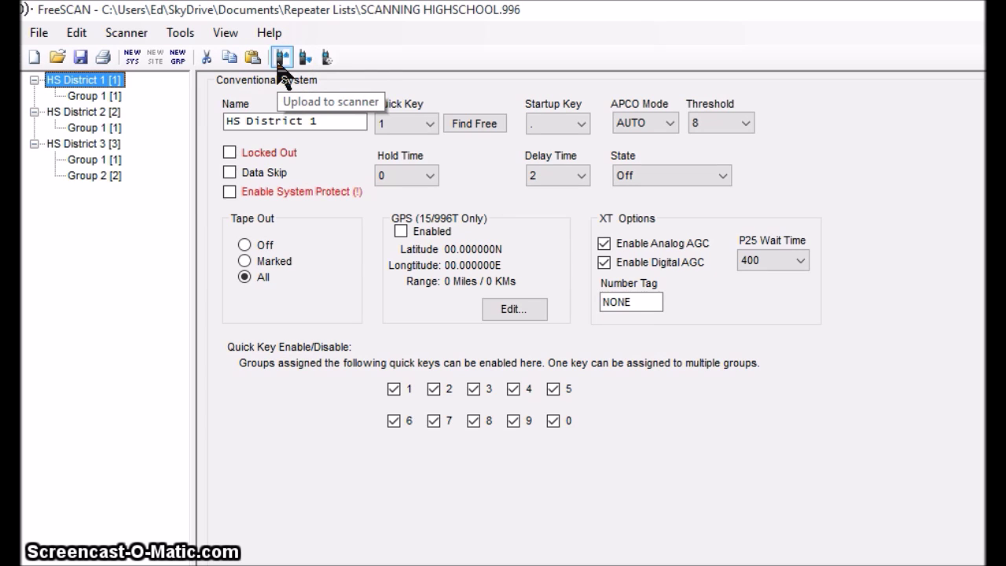
Upload HS Districts 1–3 to the scanner, erasing all existing systems and settings first
{"action": "left_click", "coordinate": [282, 58]}
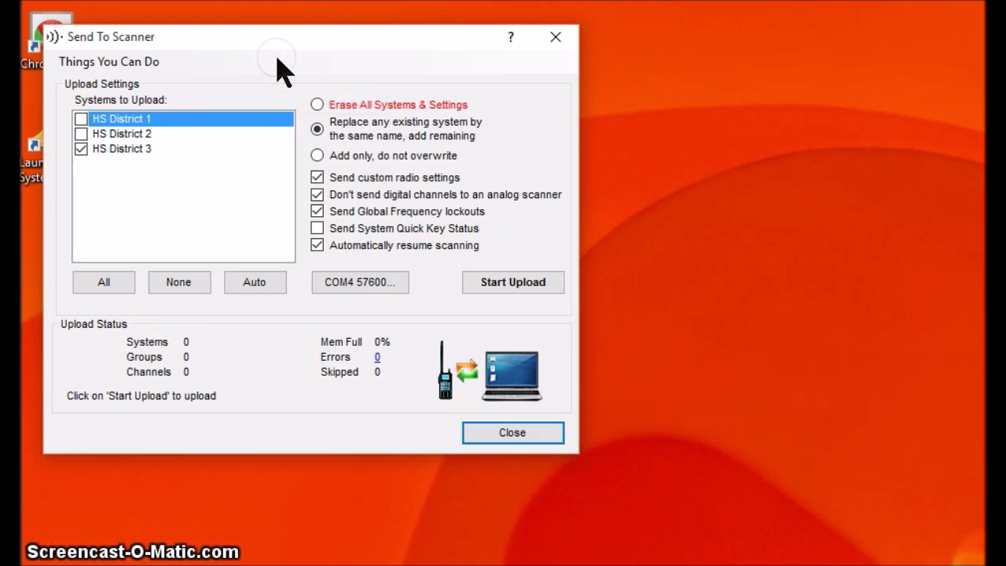
{"action": "left_click", "coordinate": [316, 105]}
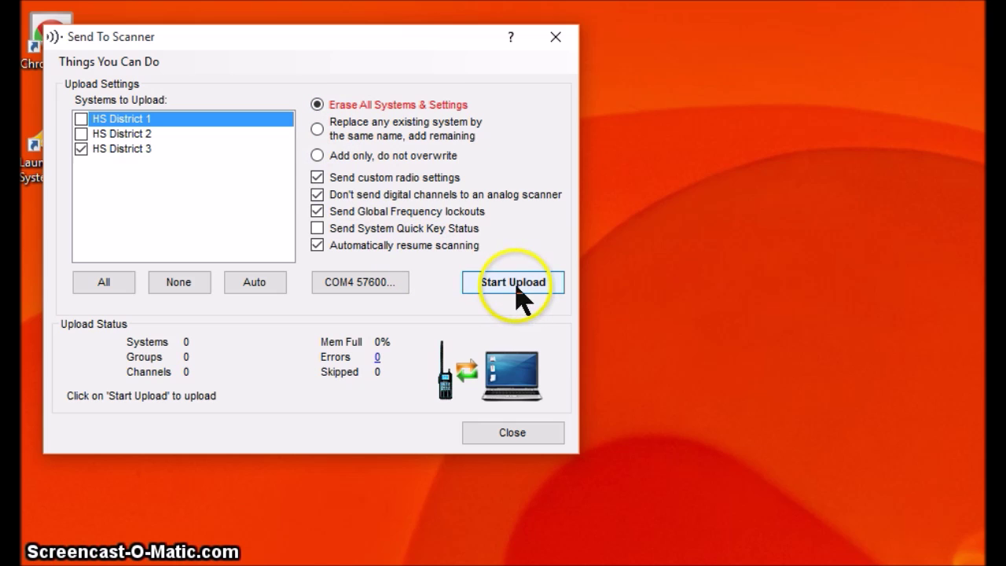
{"action": "left_click", "coordinate": [81, 119]}
{"action": "left_click", "coordinate": [81, 133]}
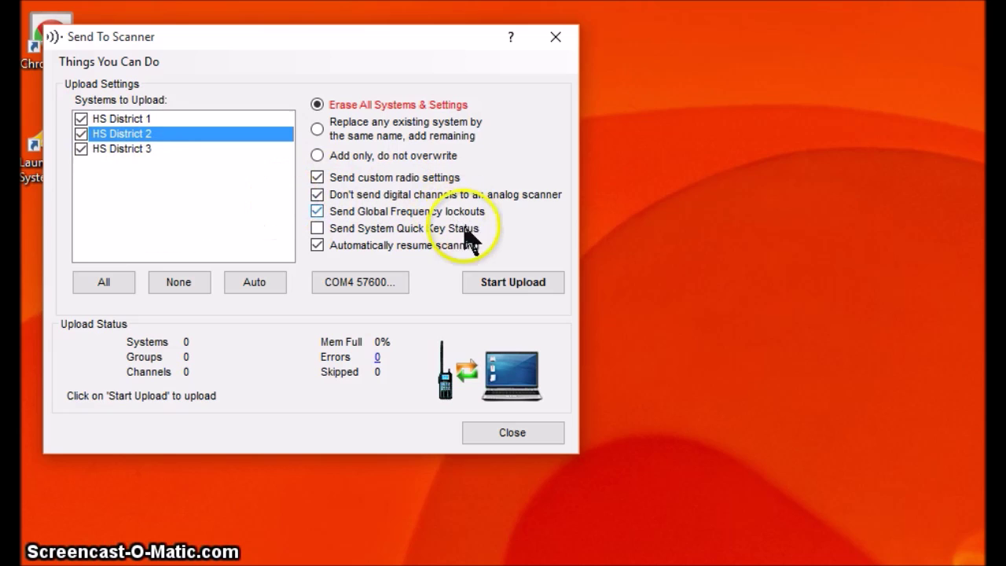
{"action": "left_click", "coordinate": [505, 289]}
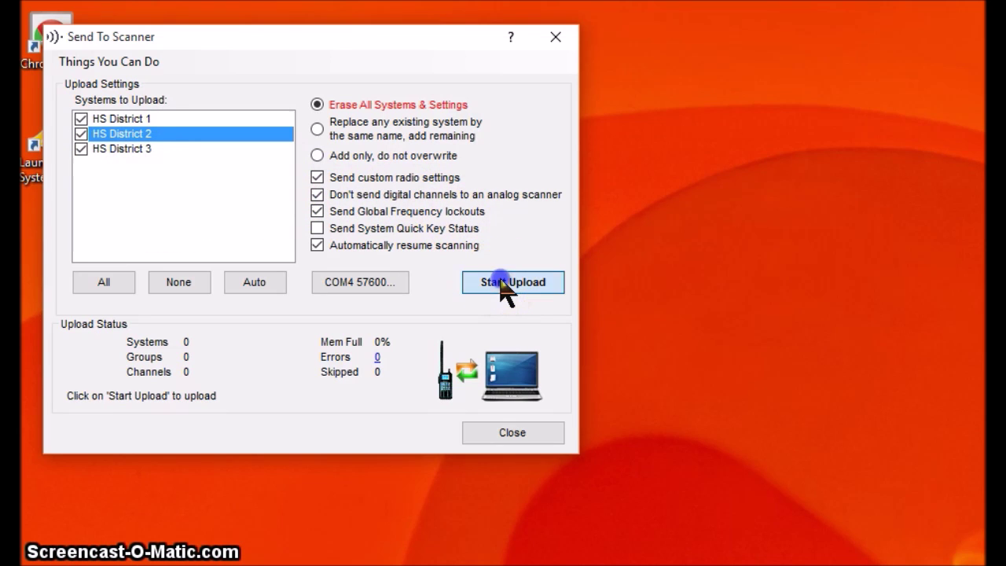
{"action": "left_click", "coordinate": [437, 398]}
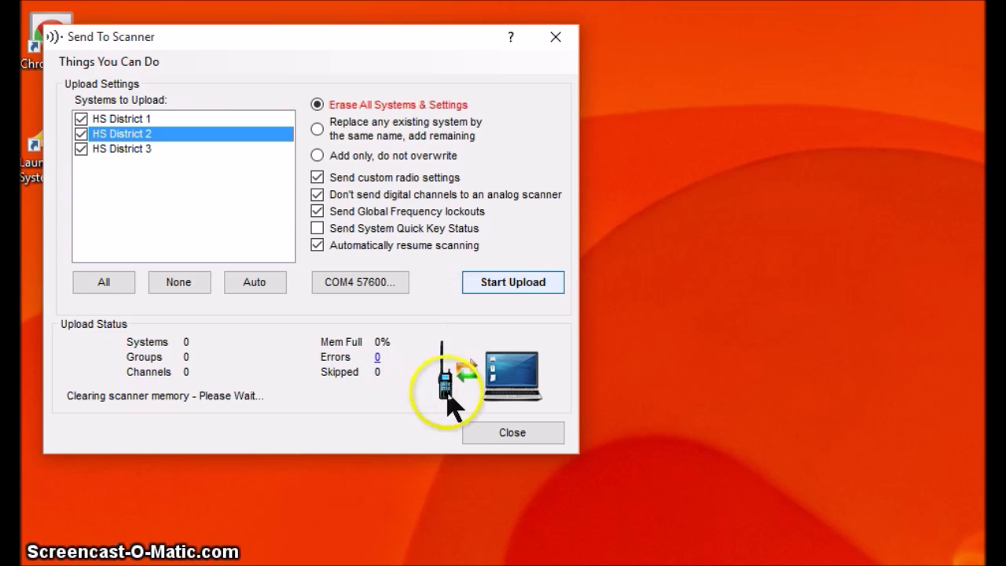